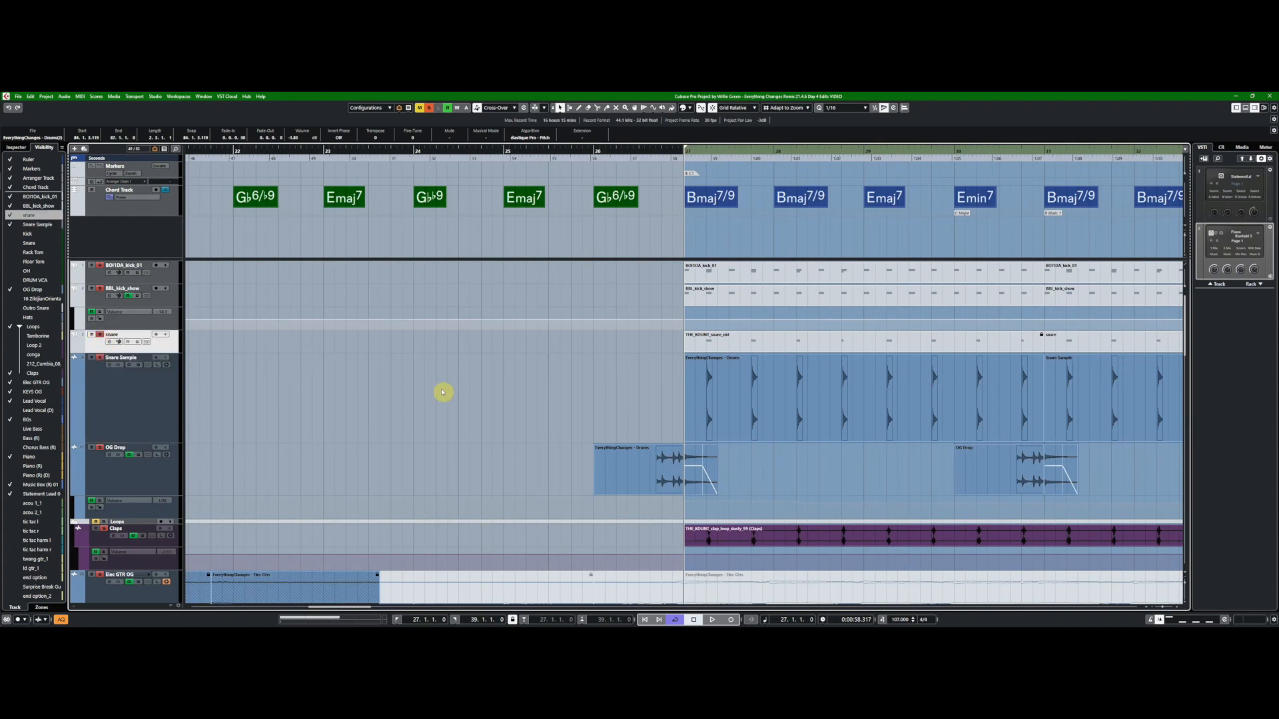
# Play the cycled section from bar 27 to hear the kick, snare and clap tracks against the arrangement
pyautogui.press('space')
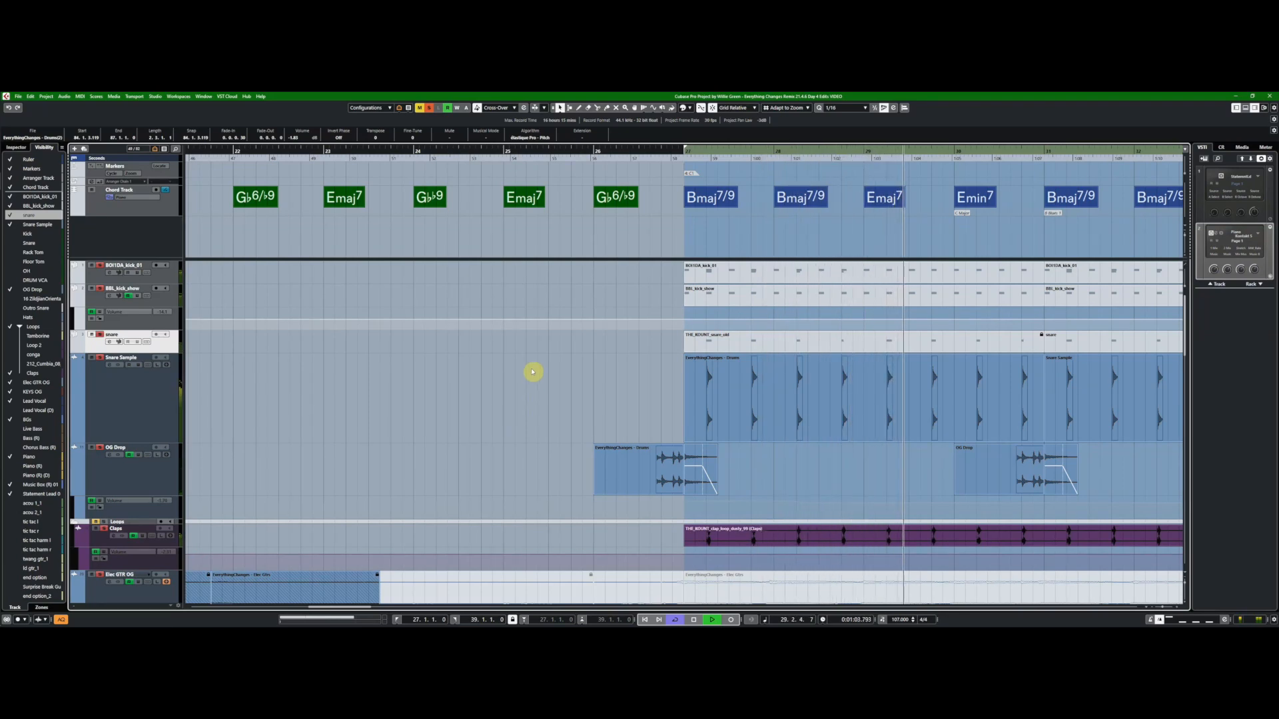
pyautogui.press('g')
pyautogui.press('g')
pyautogui.press('g')
pyautogui.press('g')
pyautogui.press('g')
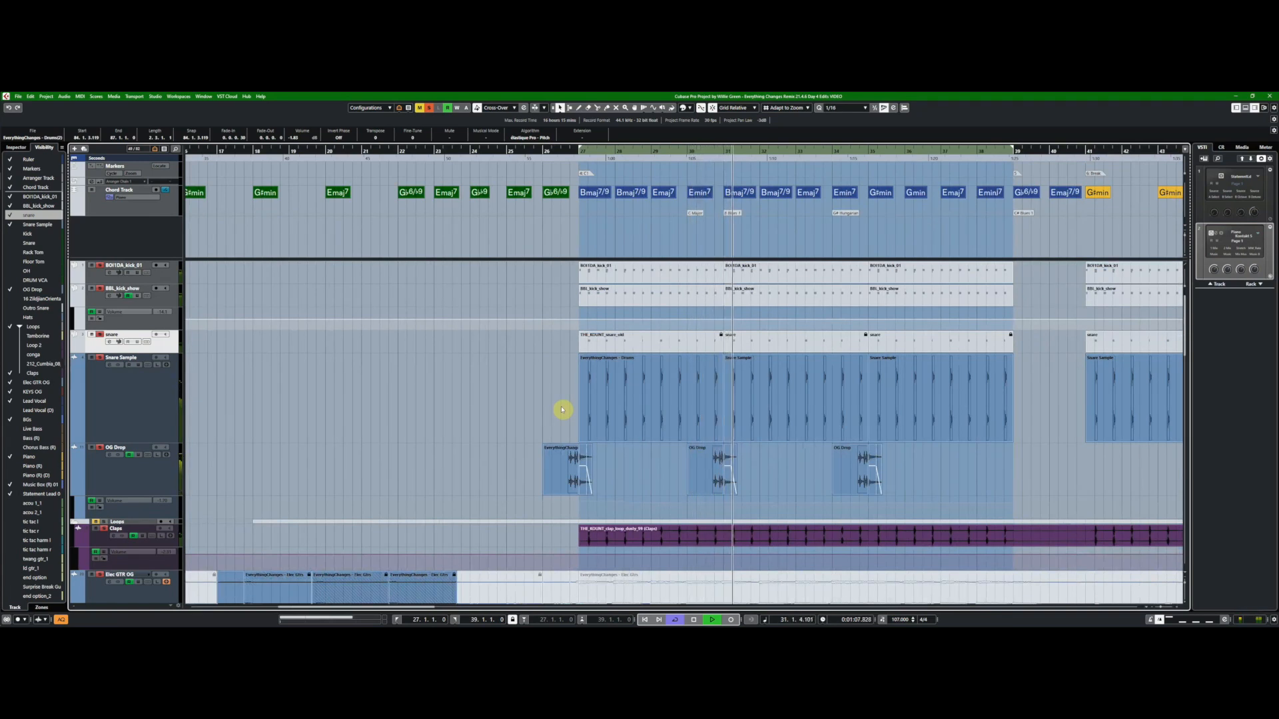
pyautogui.press('space')
pyautogui.press('g')
pyautogui.press('g')
pyautogui.press('g')
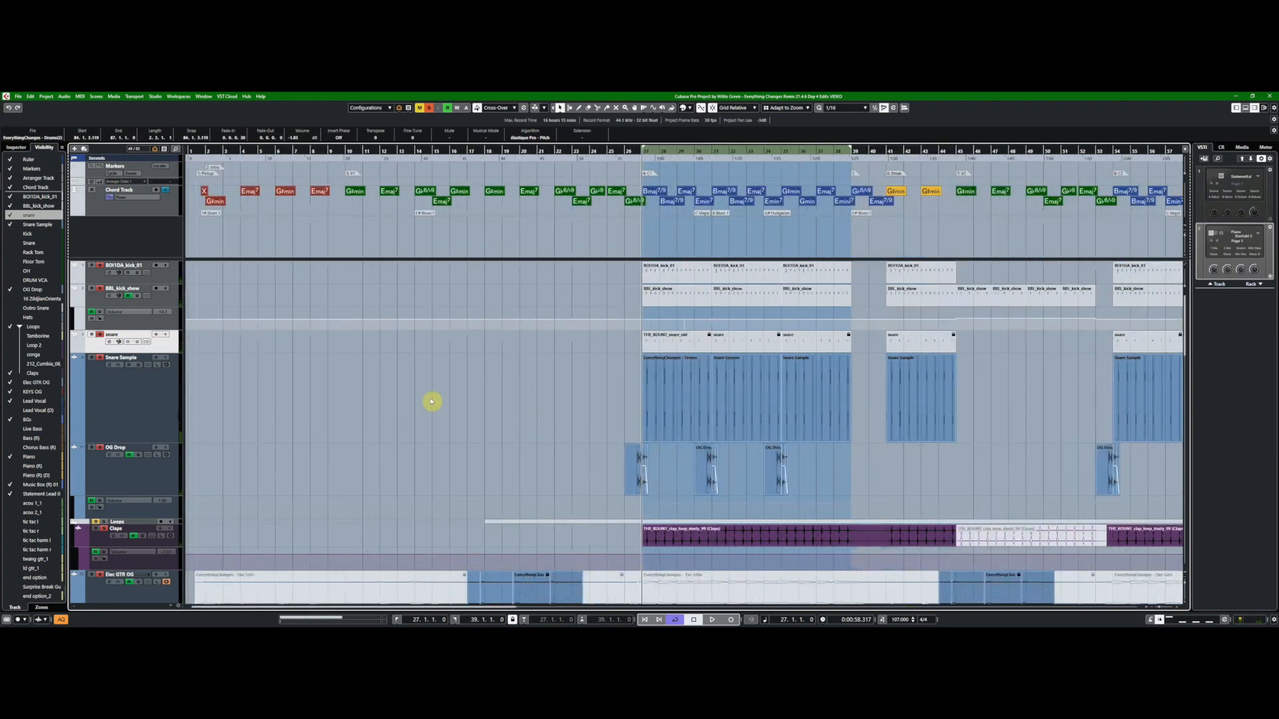
# Audition the conga and 212_Cumbia loop tracks in the cycled section starting at bar 27, with the 212_Cumbia track selected
pyautogui.scroll(-2, 432, 401)
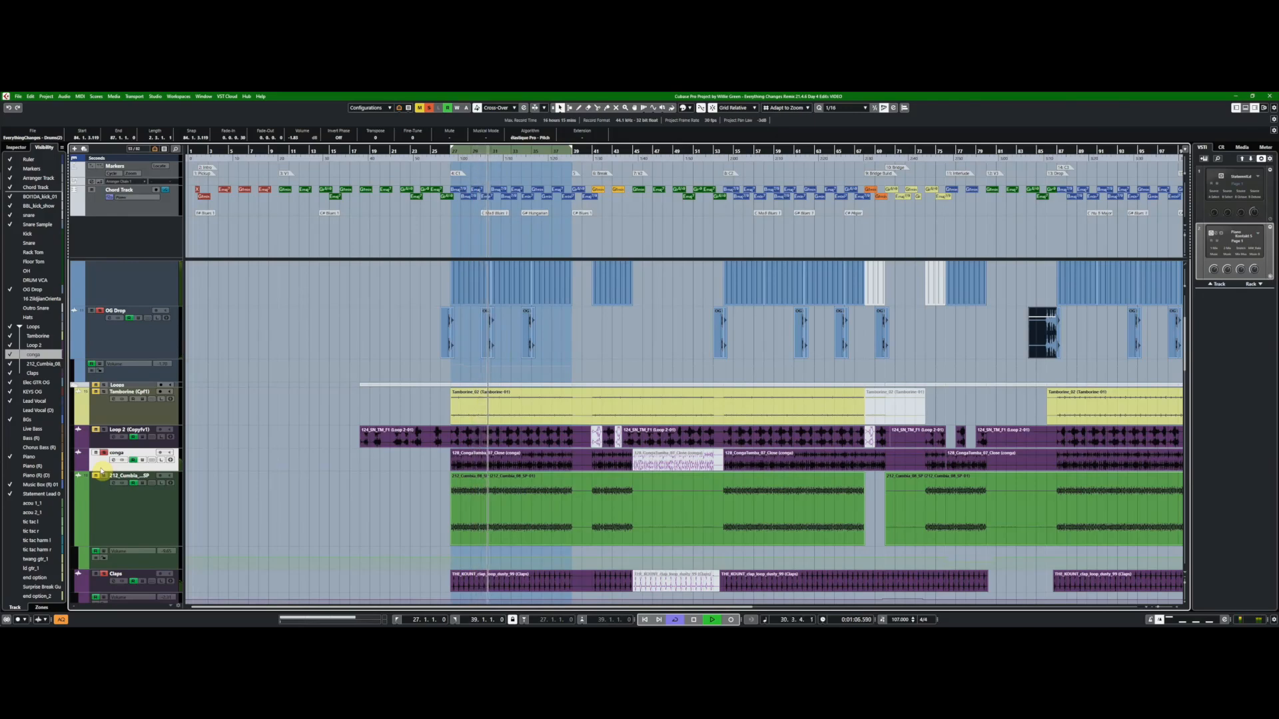
pyautogui.press('space')
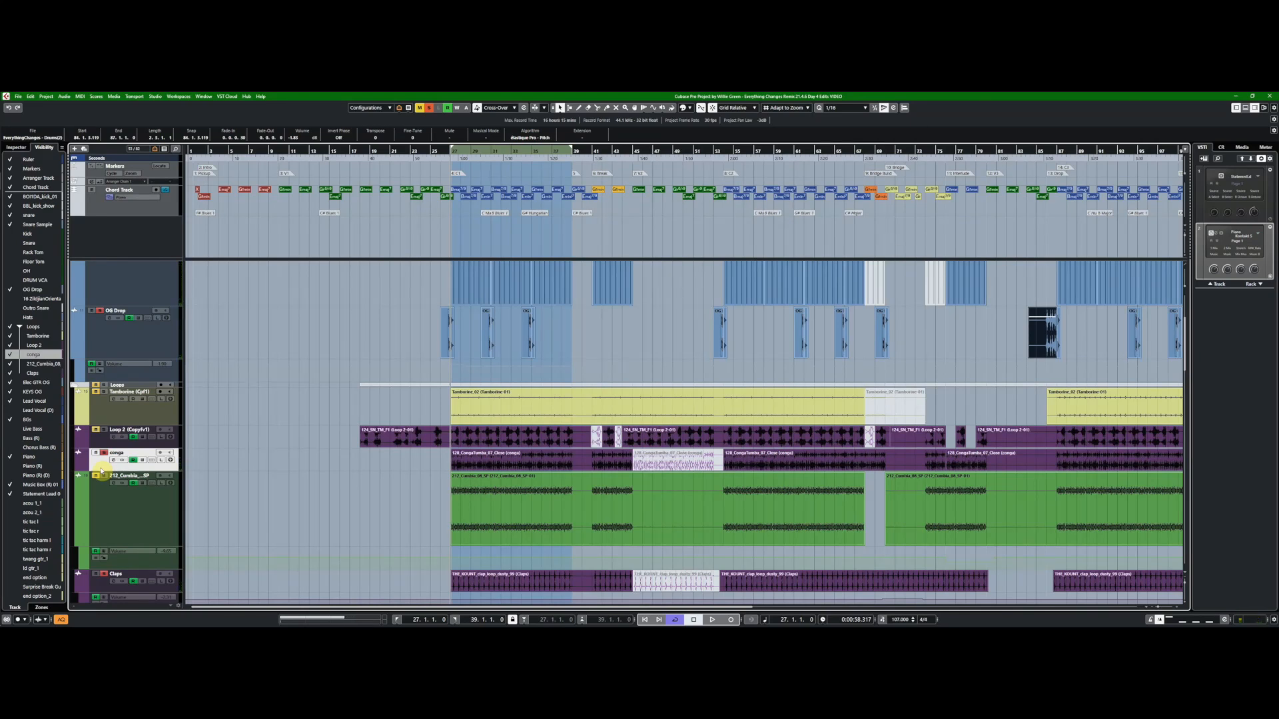
pyautogui.click(123, 527)
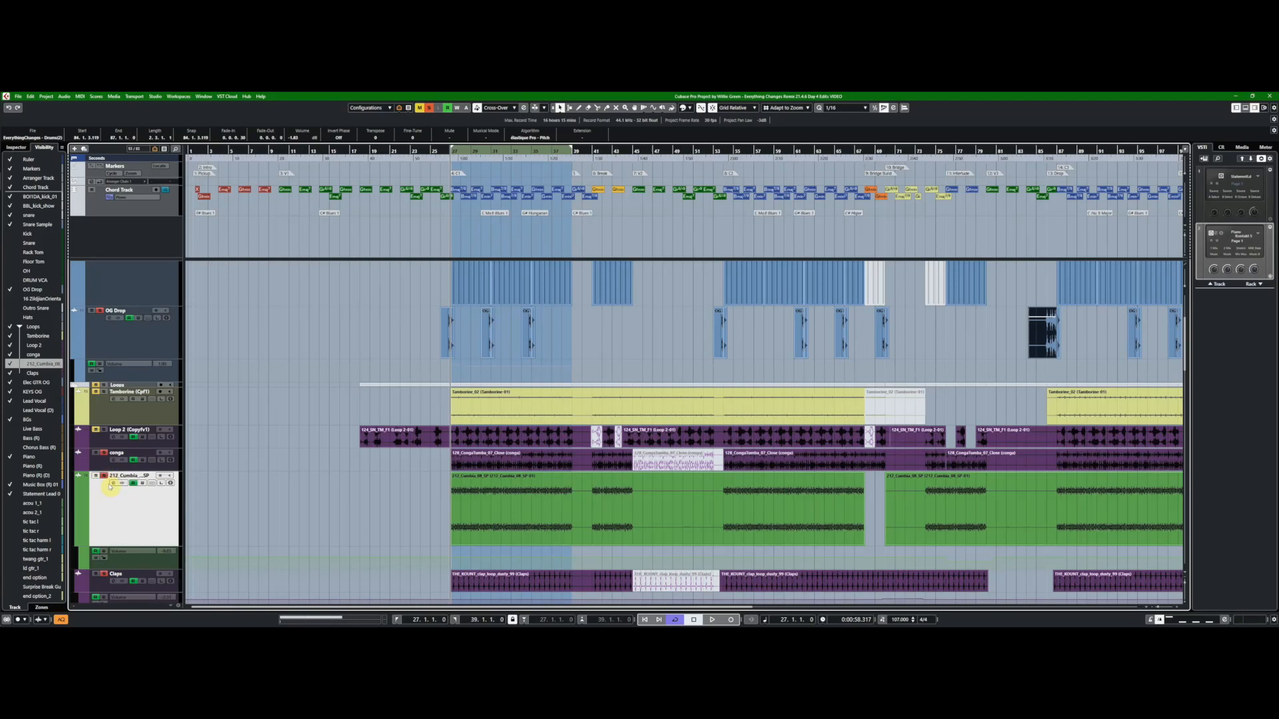
pyautogui.press('space')
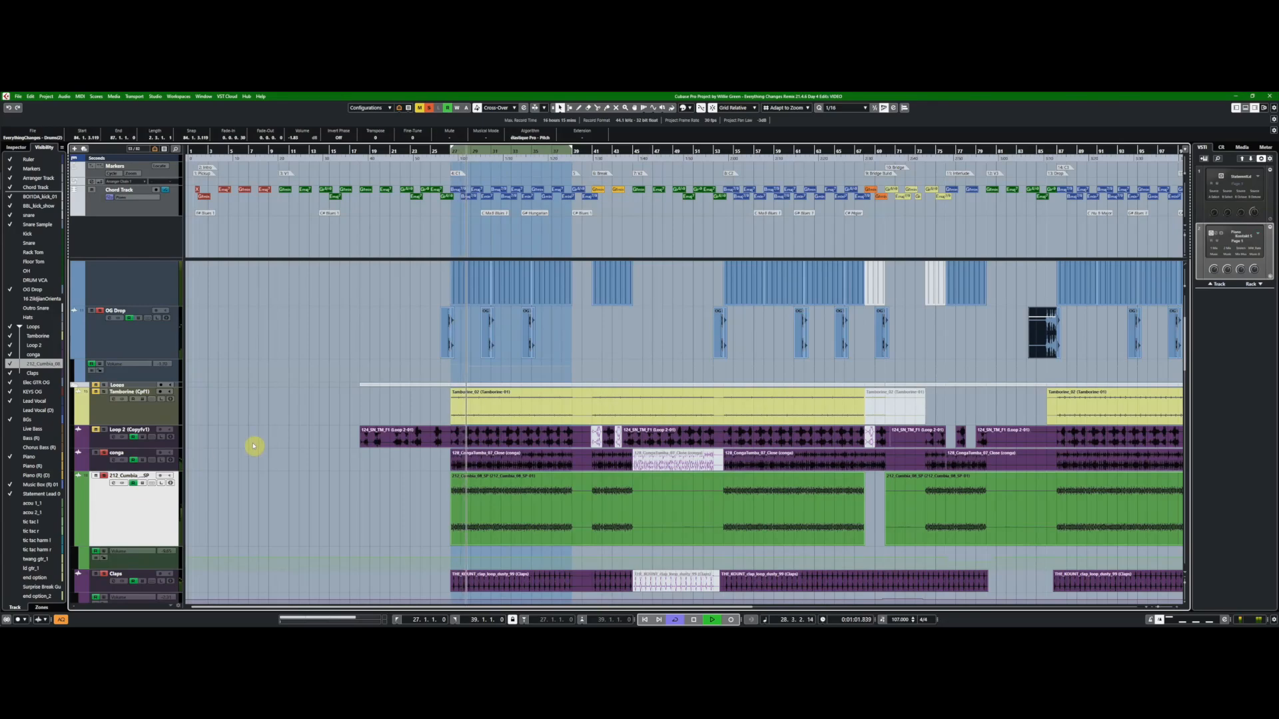
pyautogui.scroll(-3, 369, 446)
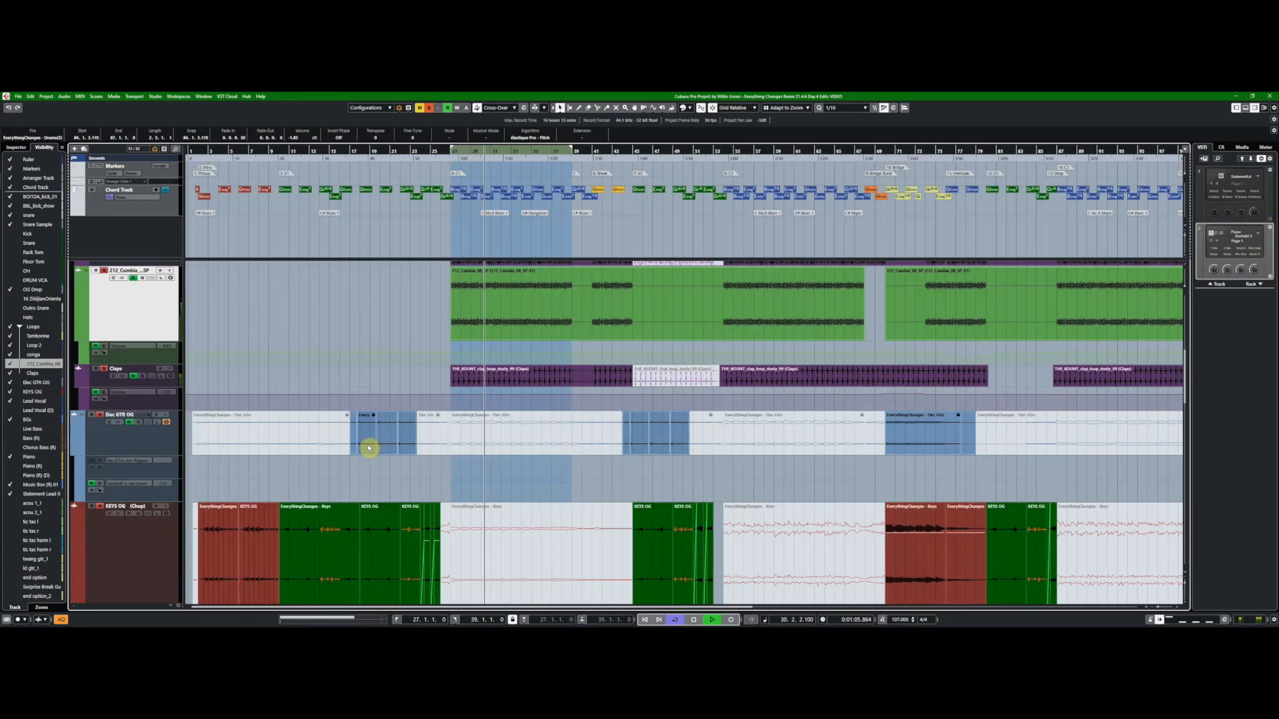
pyautogui.scroll(-3, 369, 448)
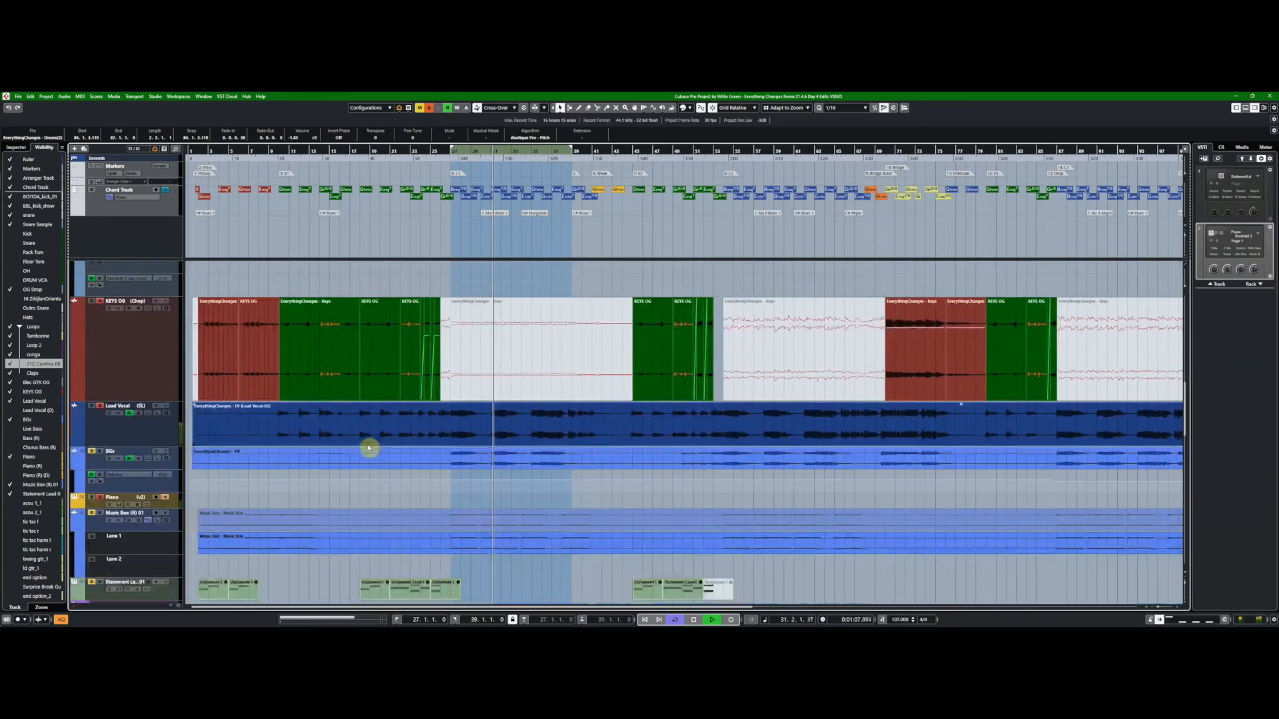
pyautogui.press('space')
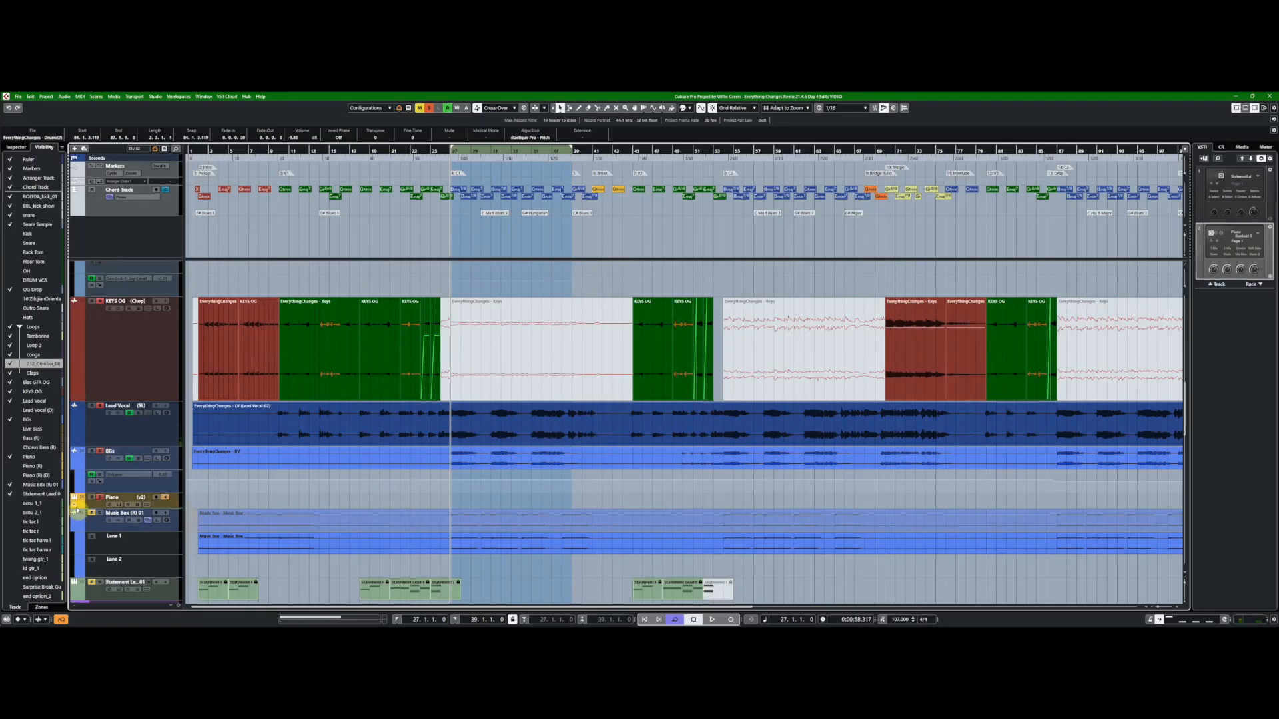
# Select the Music Box (R) 01 track and audition it and the Tamborine loop in the section from bar 27
pyautogui.scroll(-1, 103, 451)
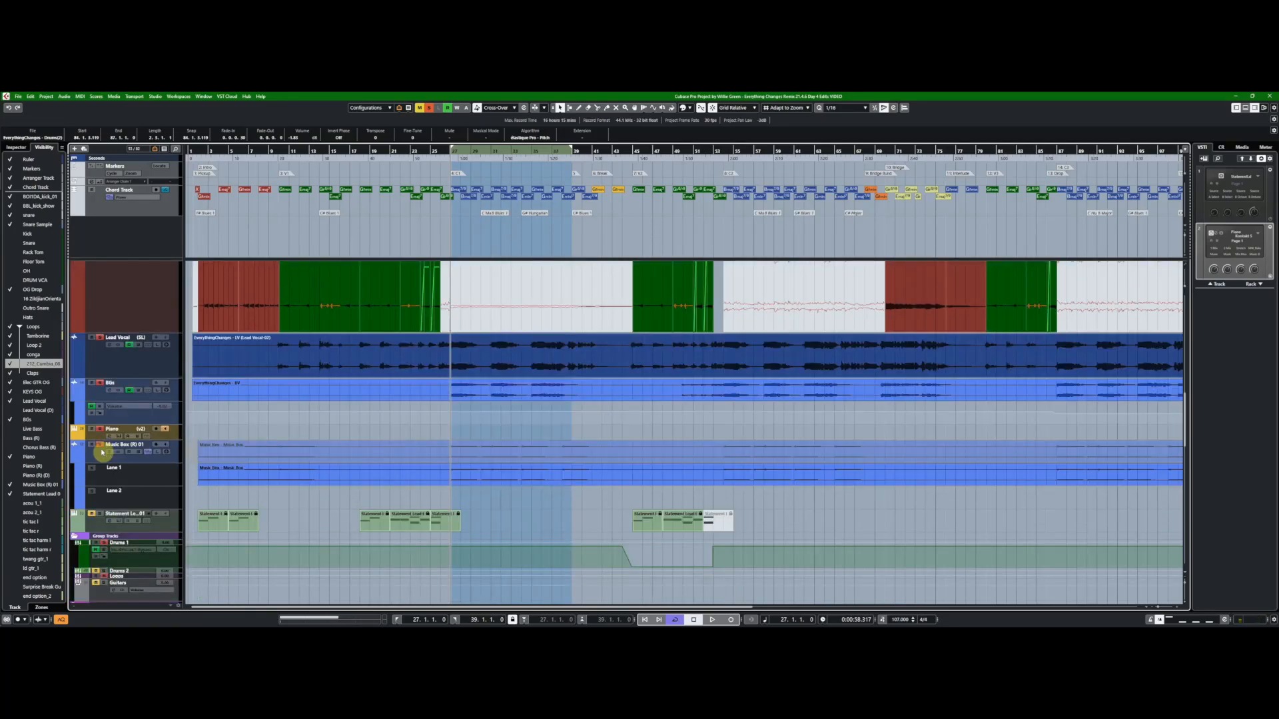
pyautogui.click(101, 450)
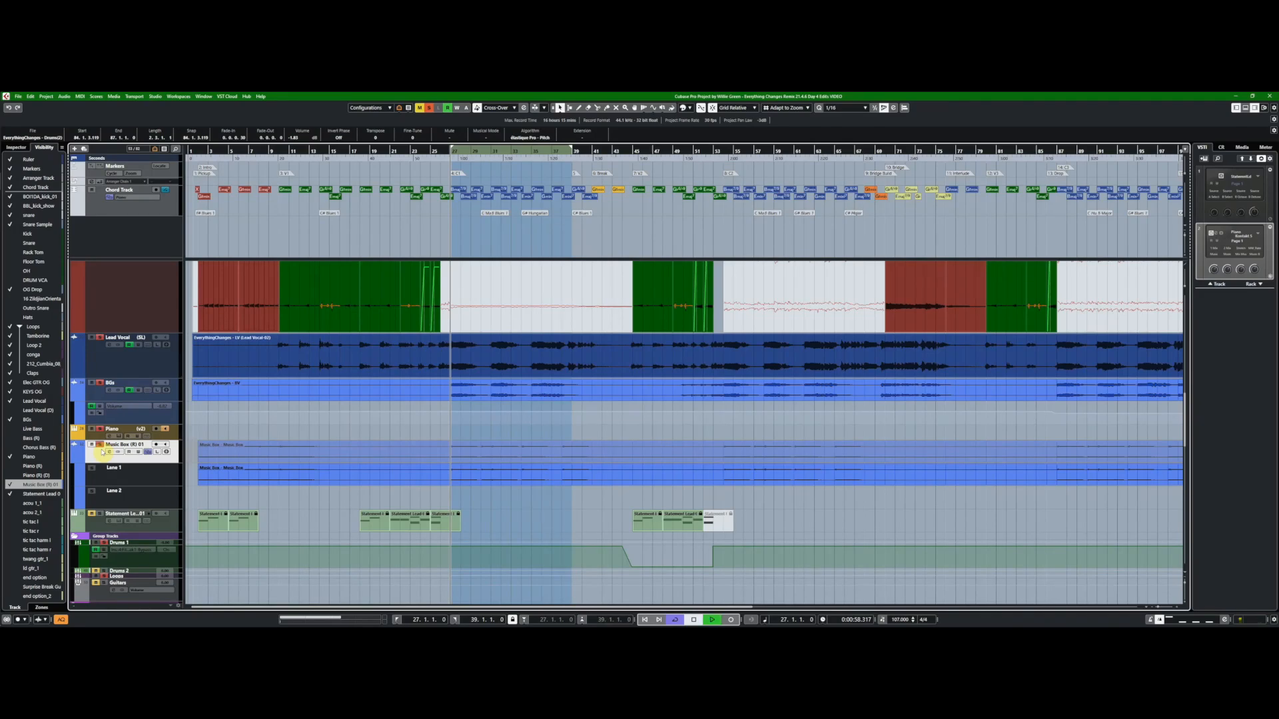
pyautogui.scroll(5, 597, 485)
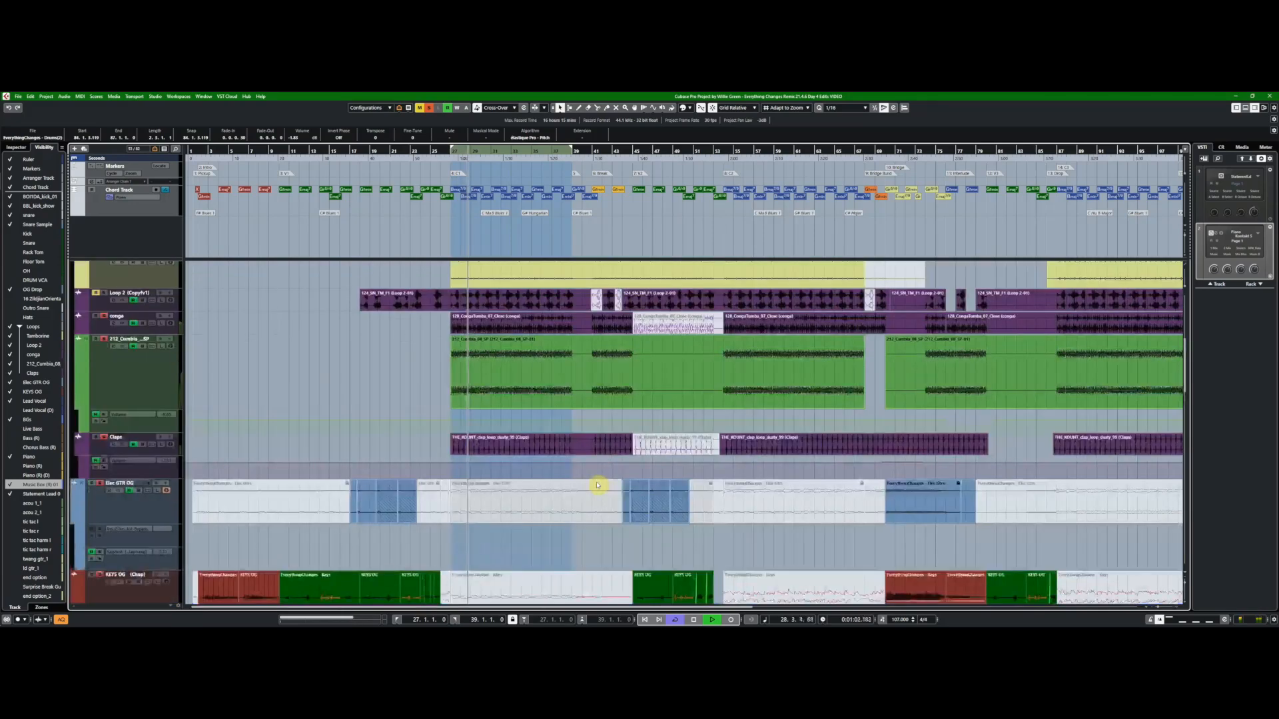
pyautogui.scroll(1, 597, 486)
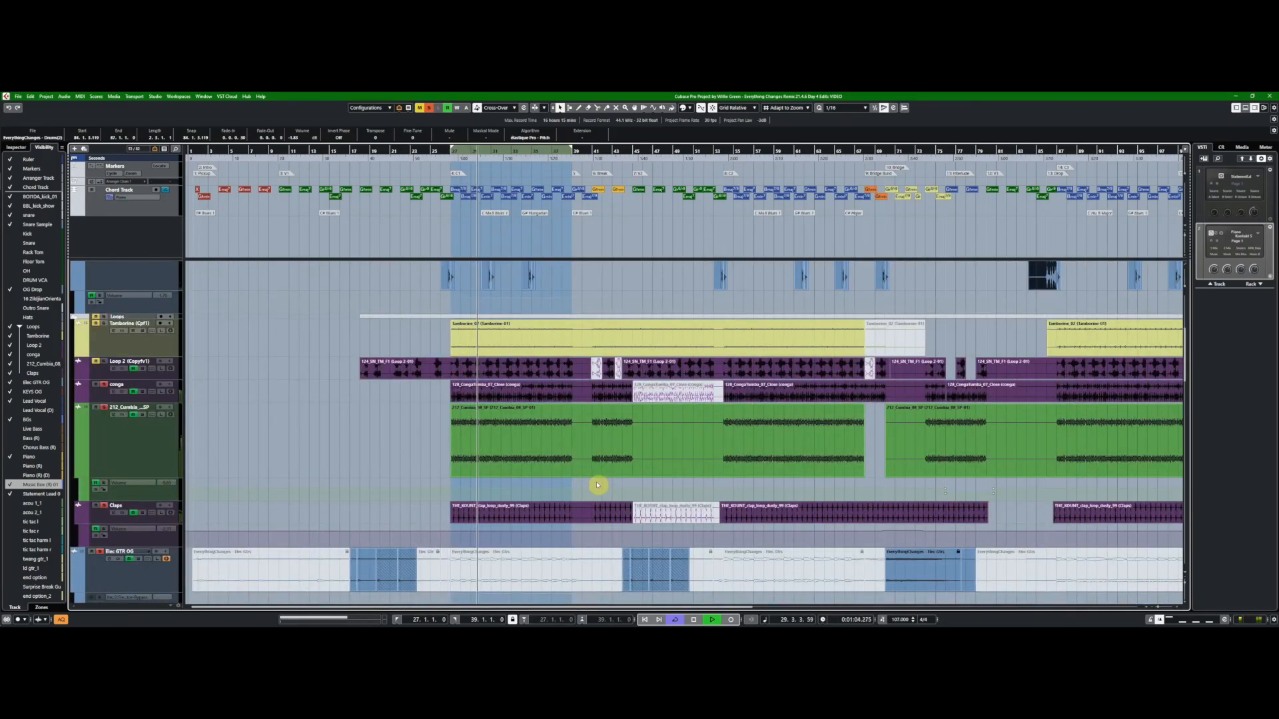
pyautogui.press('space')
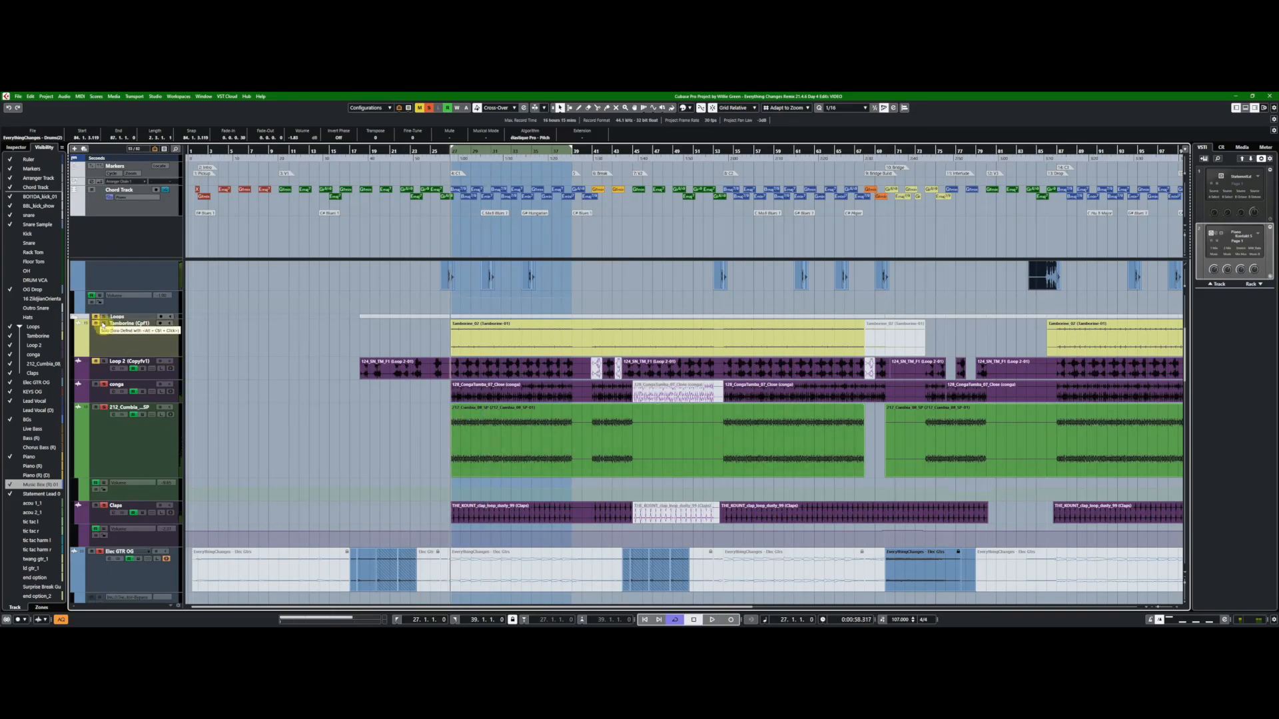
pyautogui.press('space')
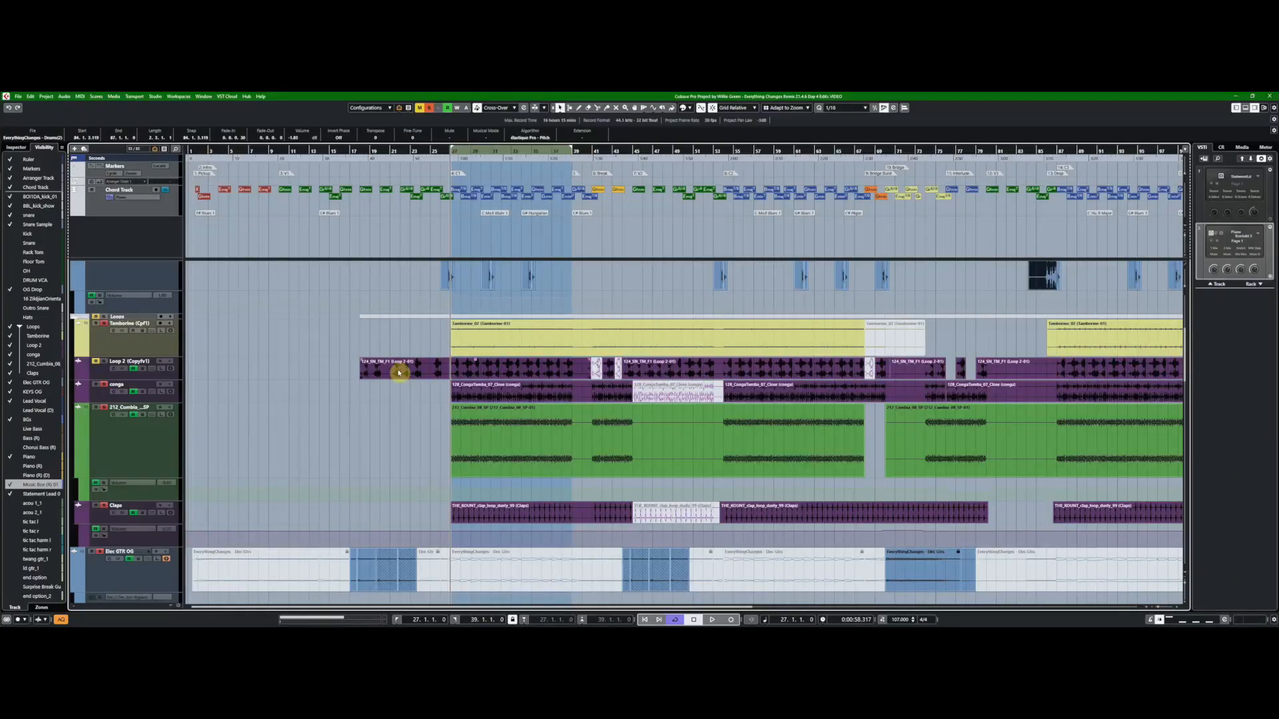
# Select the Loop 2 event that starts at bar 18 and play the arrangement from bar 10
pyautogui.click(400, 368)
pyautogui.press('l')
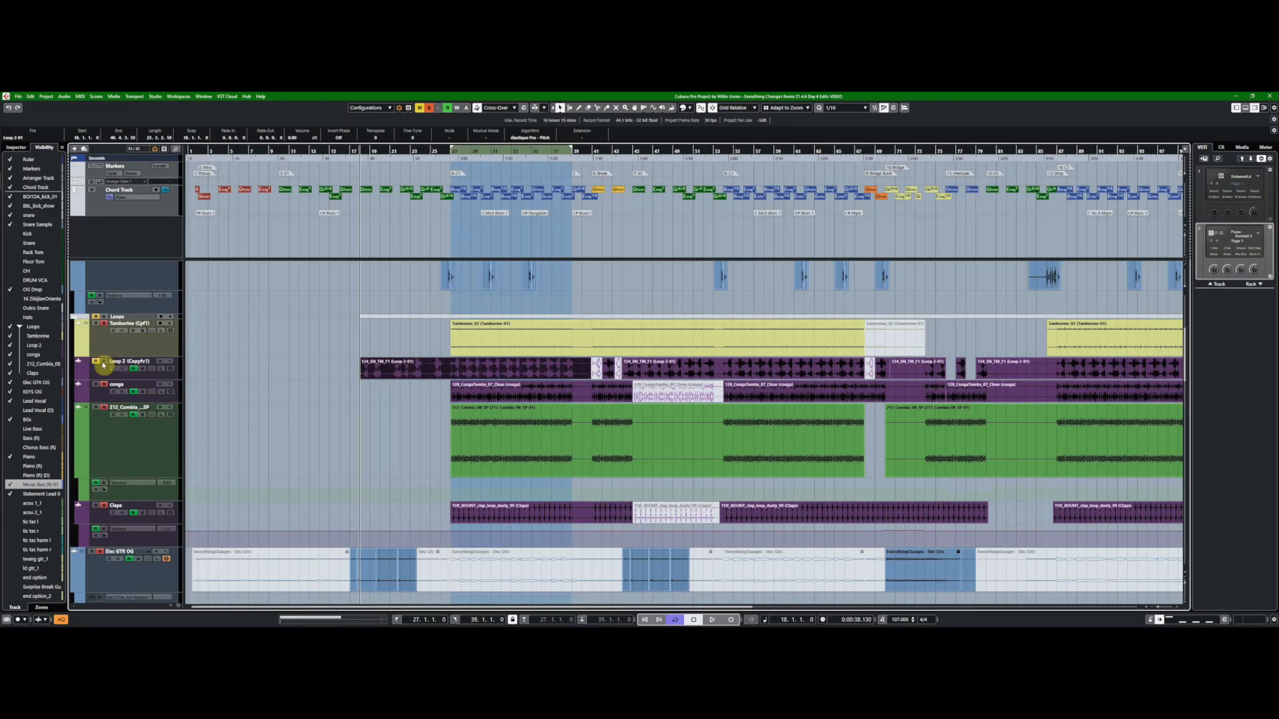
pyautogui.hotkey('shift', 'b')
pyautogui.press('h')
pyautogui.press('h')
pyautogui.press('space')
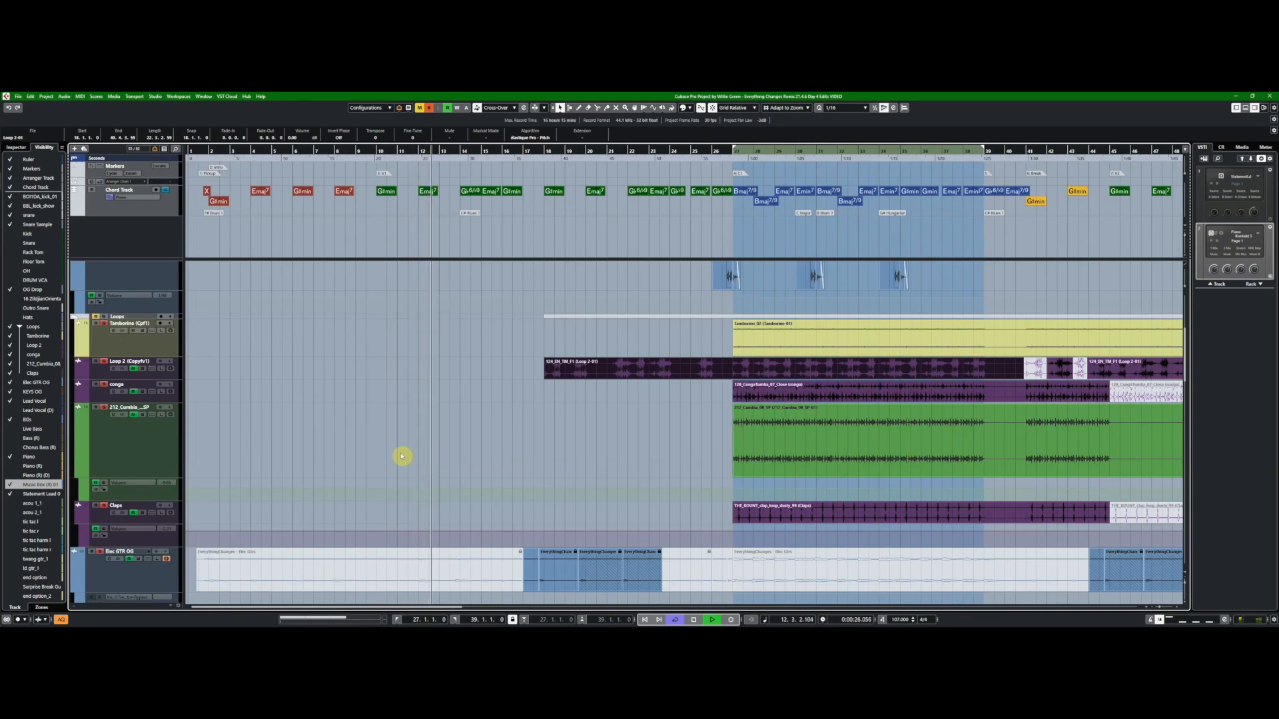
pyautogui.press('space')
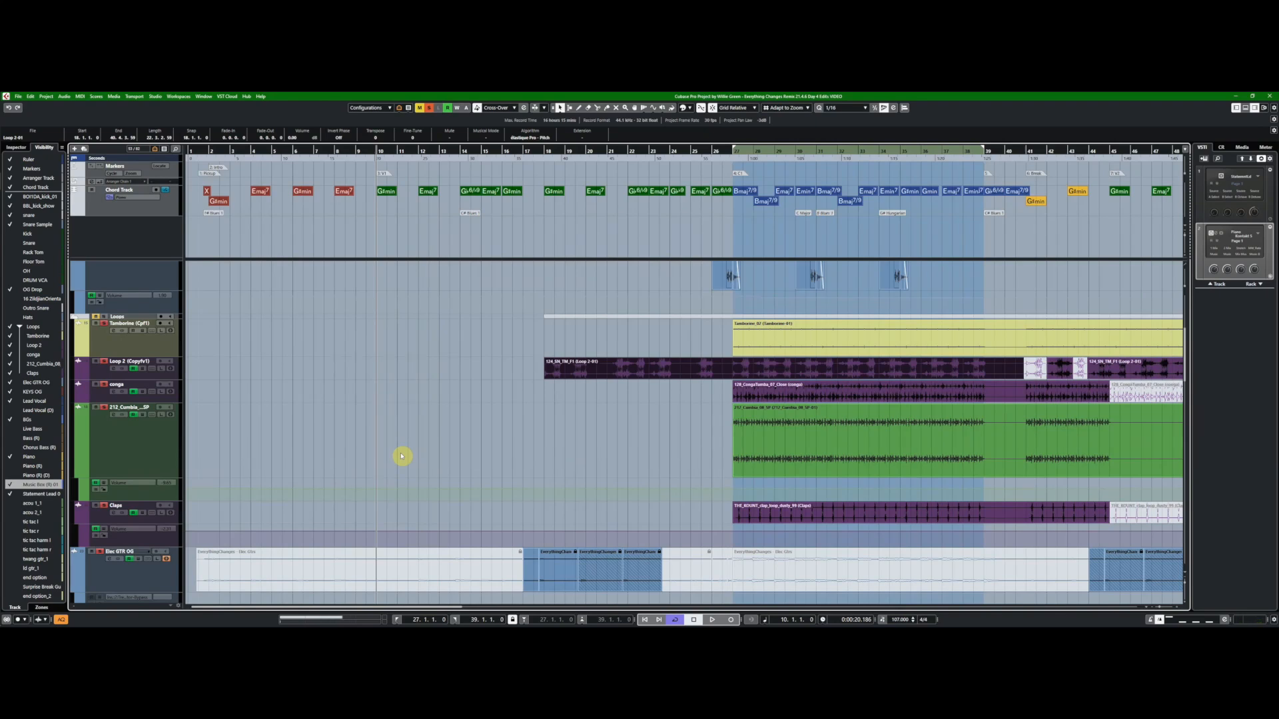
# Move the project cursor to the start of the Loop 2 event at bar 18 and play from there
pyautogui.press('l')
pyautogui.press('h')
pyautogui.press('h')
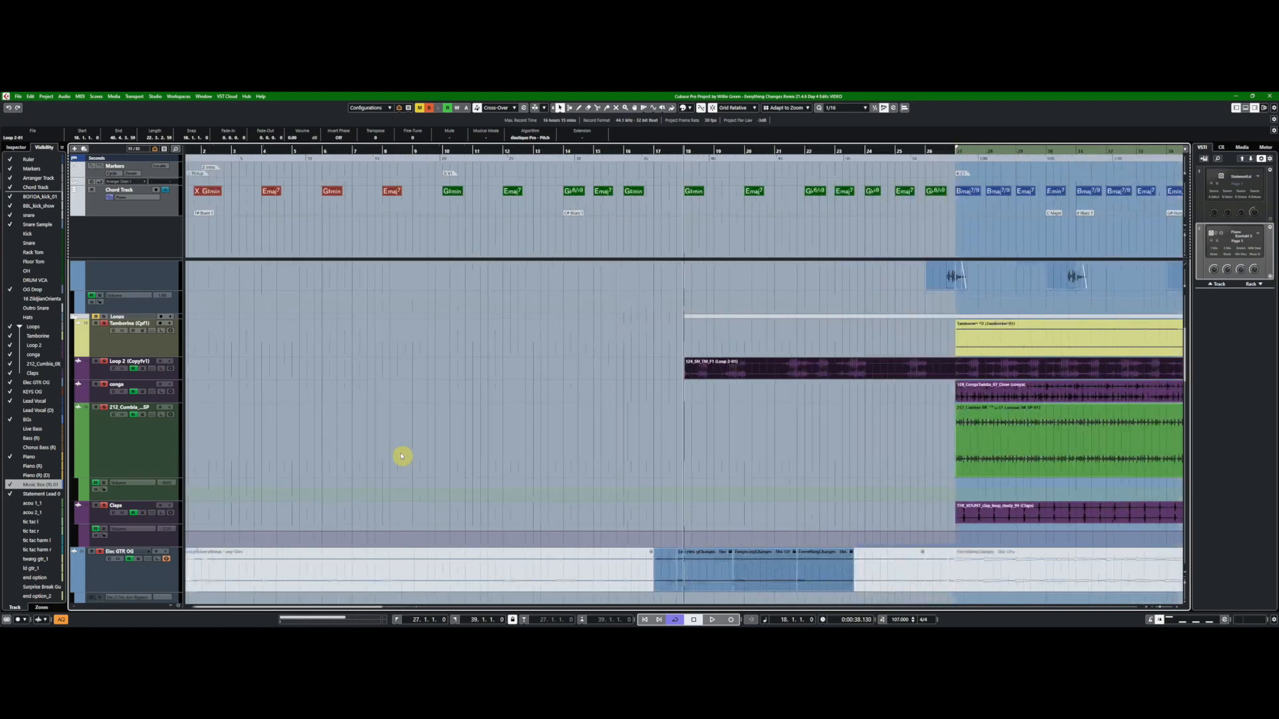
pyautogui.press('g')
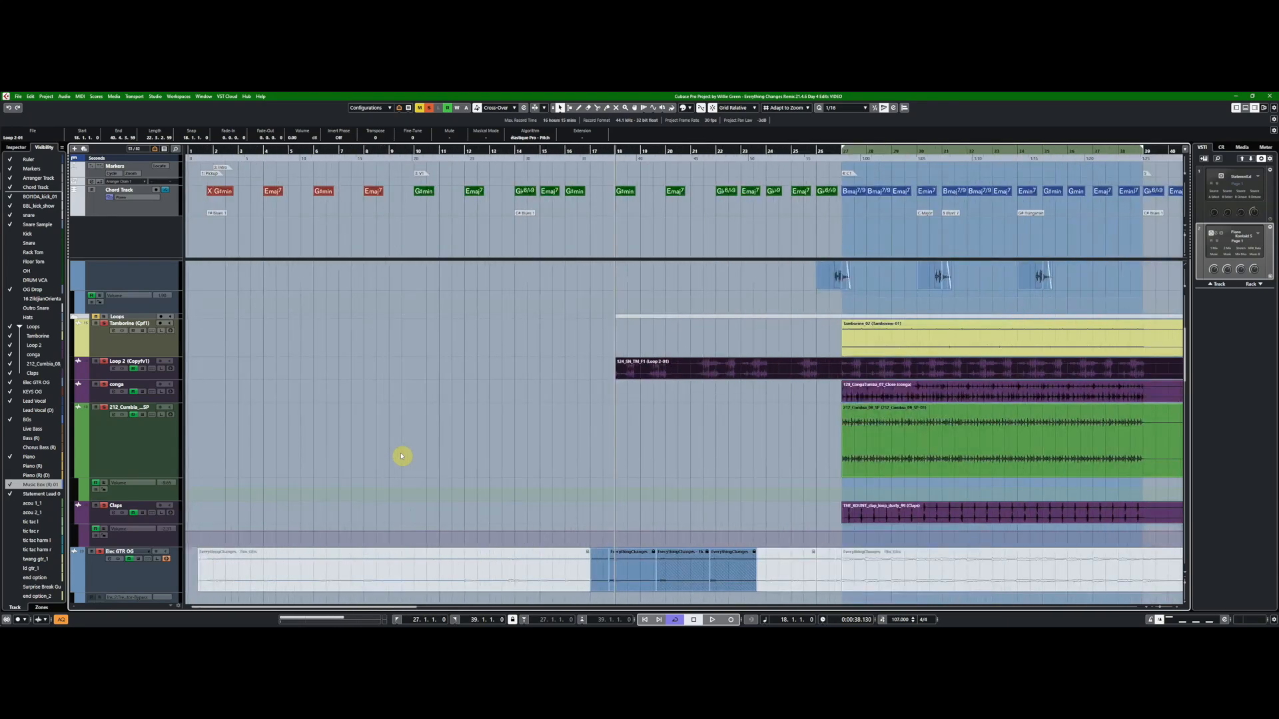
pyautogui.press('space')
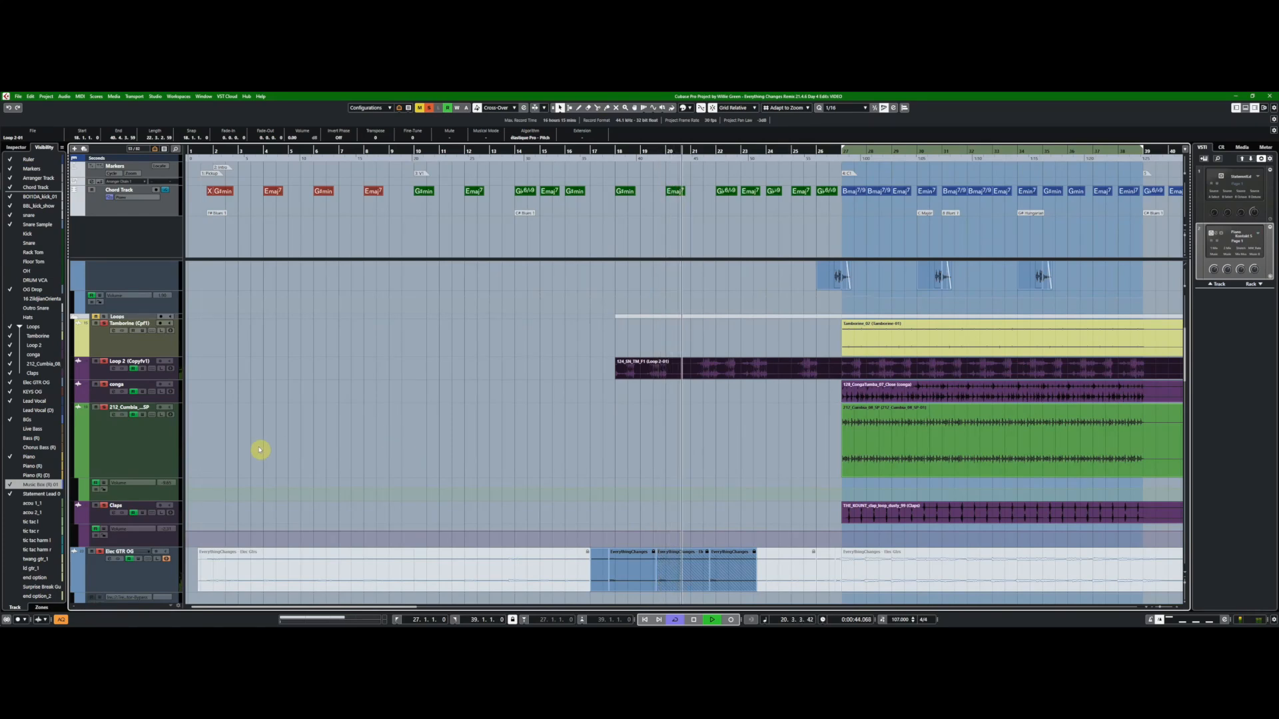
pyautogui.press('space')
# Switch the Loop 2 track to its first track version, v1
pyautogui.click(102, 376)
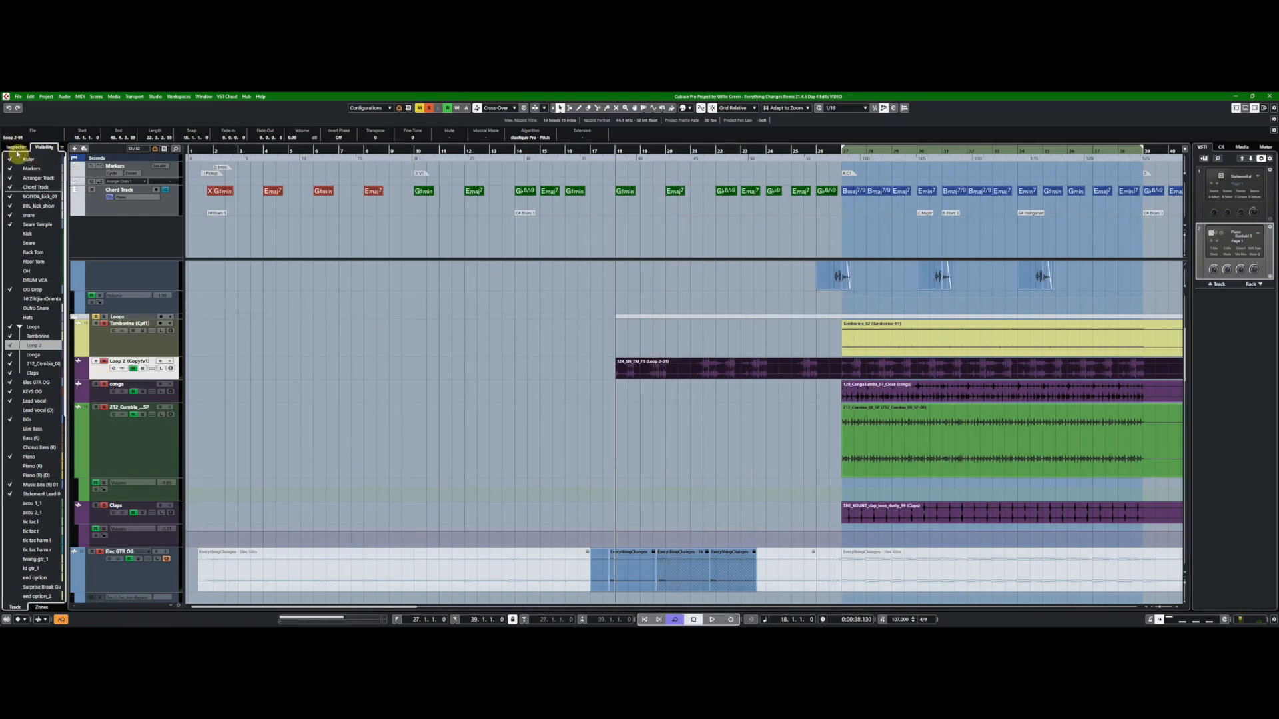
pyautogui.click(16, 147)
pyautogui.click(33, 194)
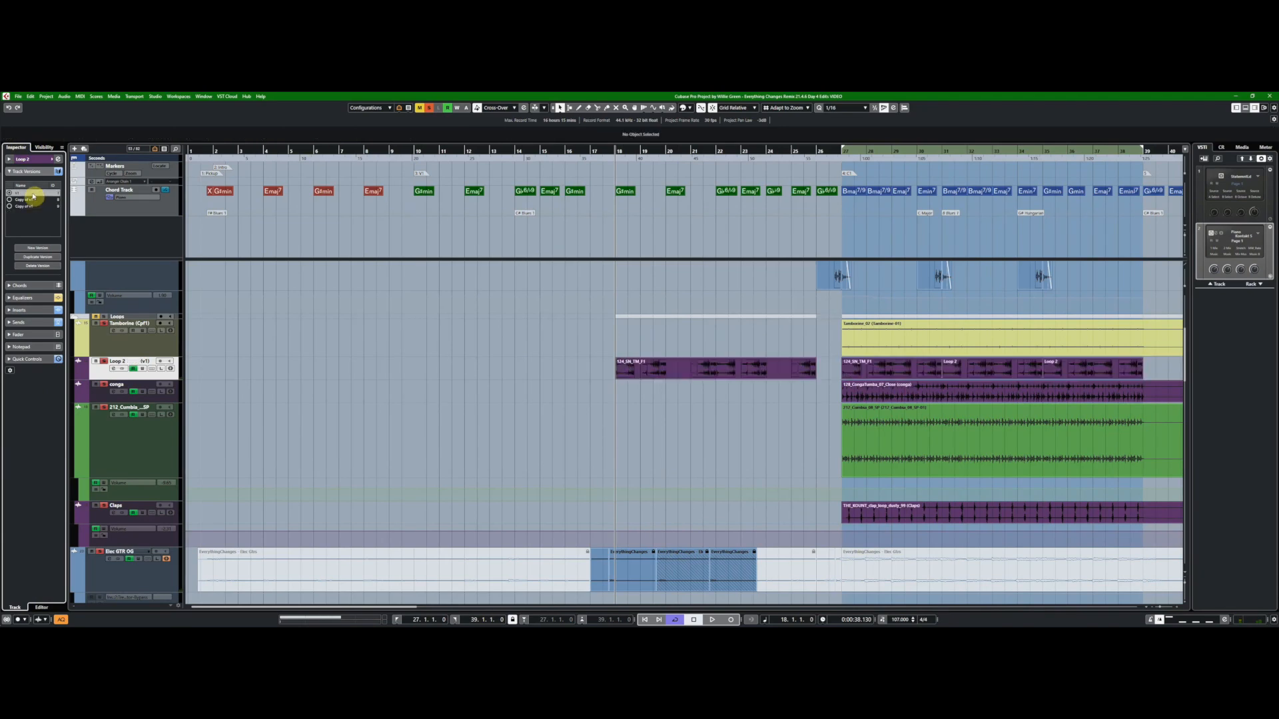
# Open the 124_SN_TM_F1 part at bar 18 in the lower-zone editor and inspect its chopped events during playback
pyautogui.doubleClick(665, 371)
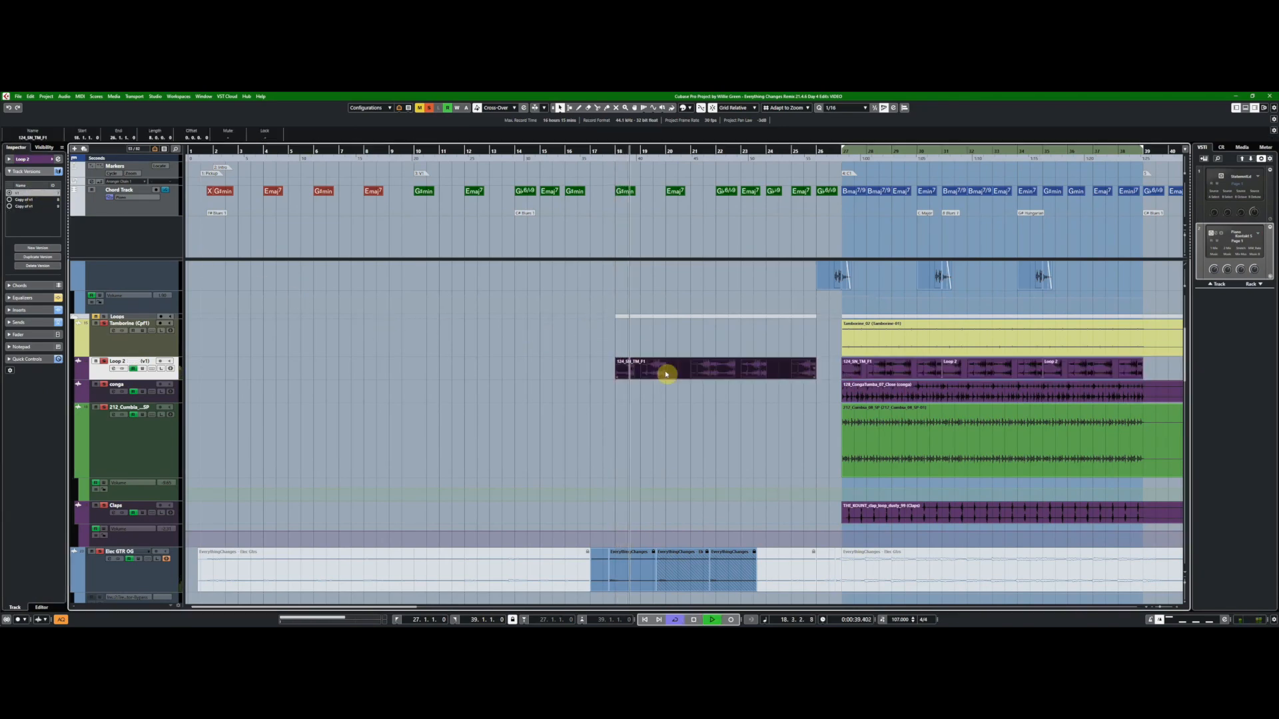
pyautogui.press('h')
pyautogui.press('h')
pyautogui.press('h')
pyautogui.press('h')
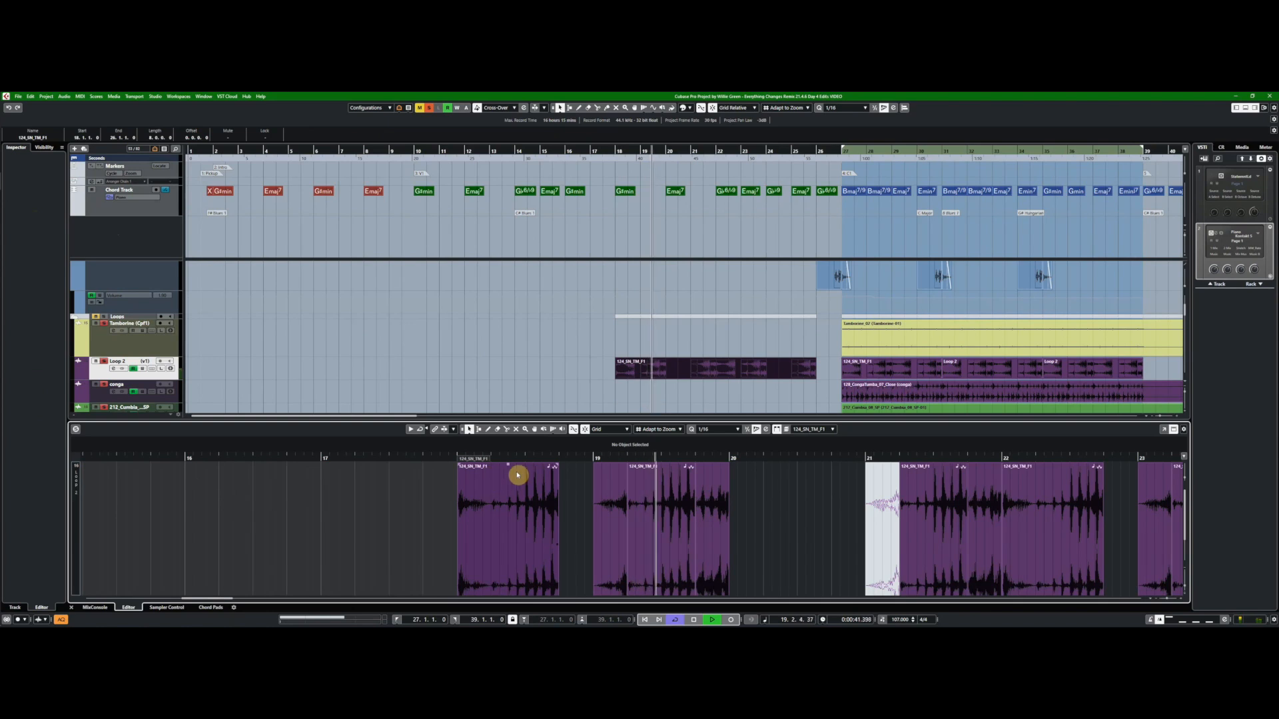
pyautogui.scroll(-1, 621, 519)
pyautogui.press('space')
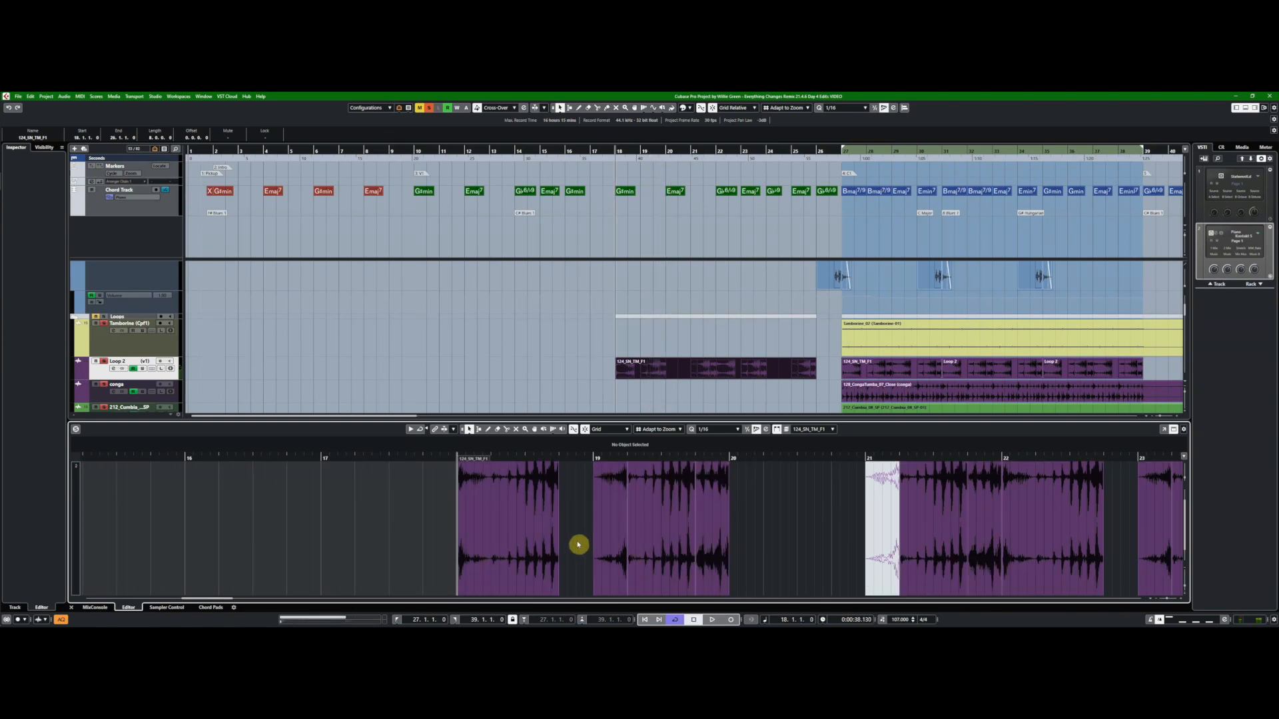
# Select the first audio event in the 124_SN_TM_F1 part and audition the chopped loop from bar 18
pyautogui.click(513, 528)
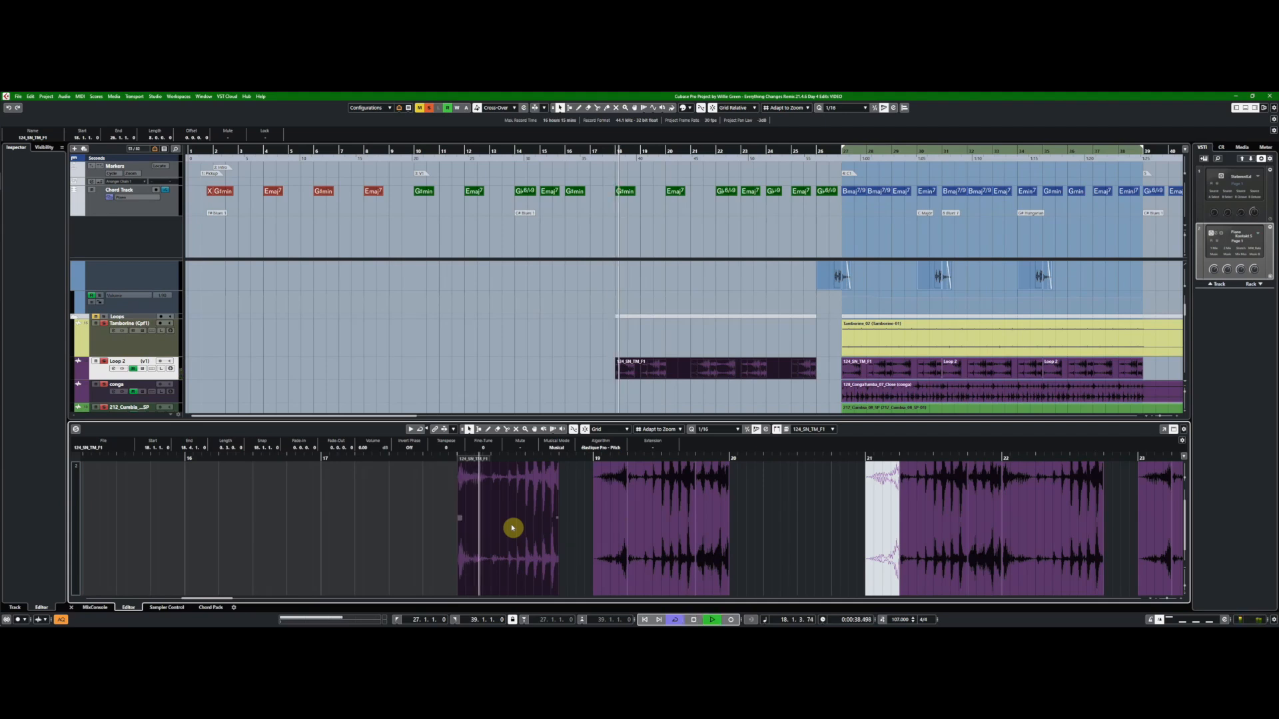
pyautogui.press('space')
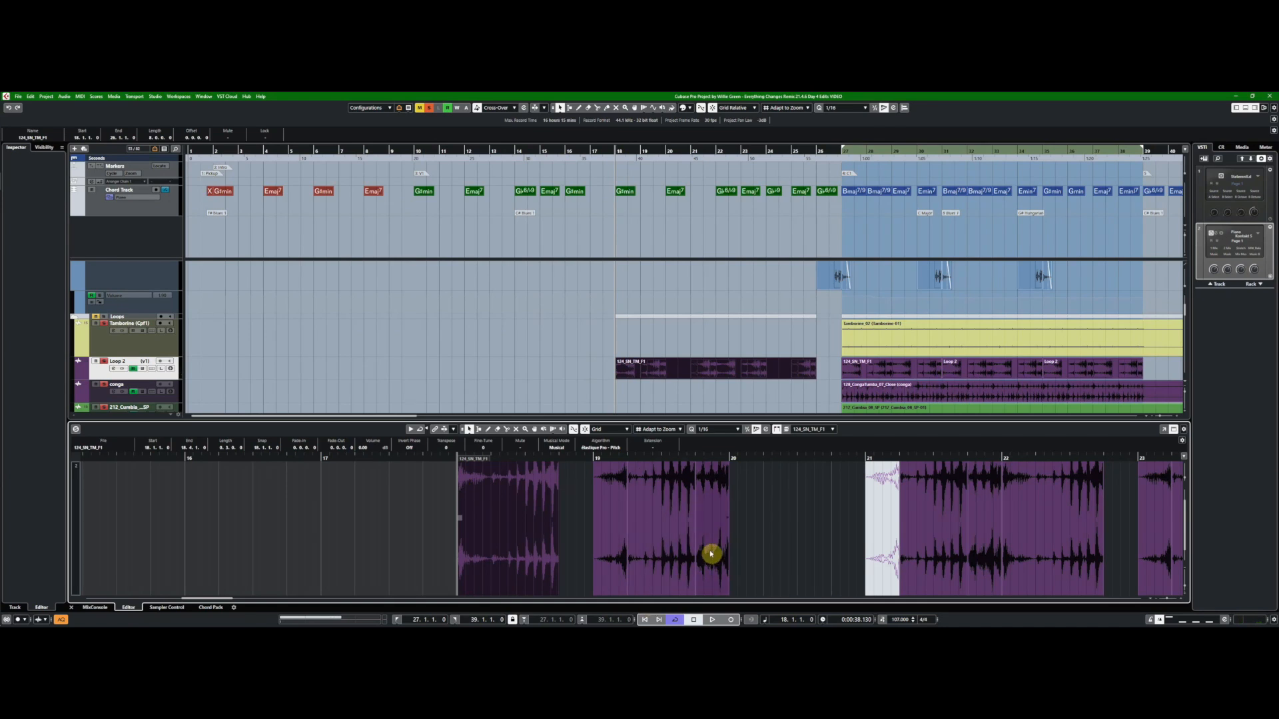
pyautogui.press('space')
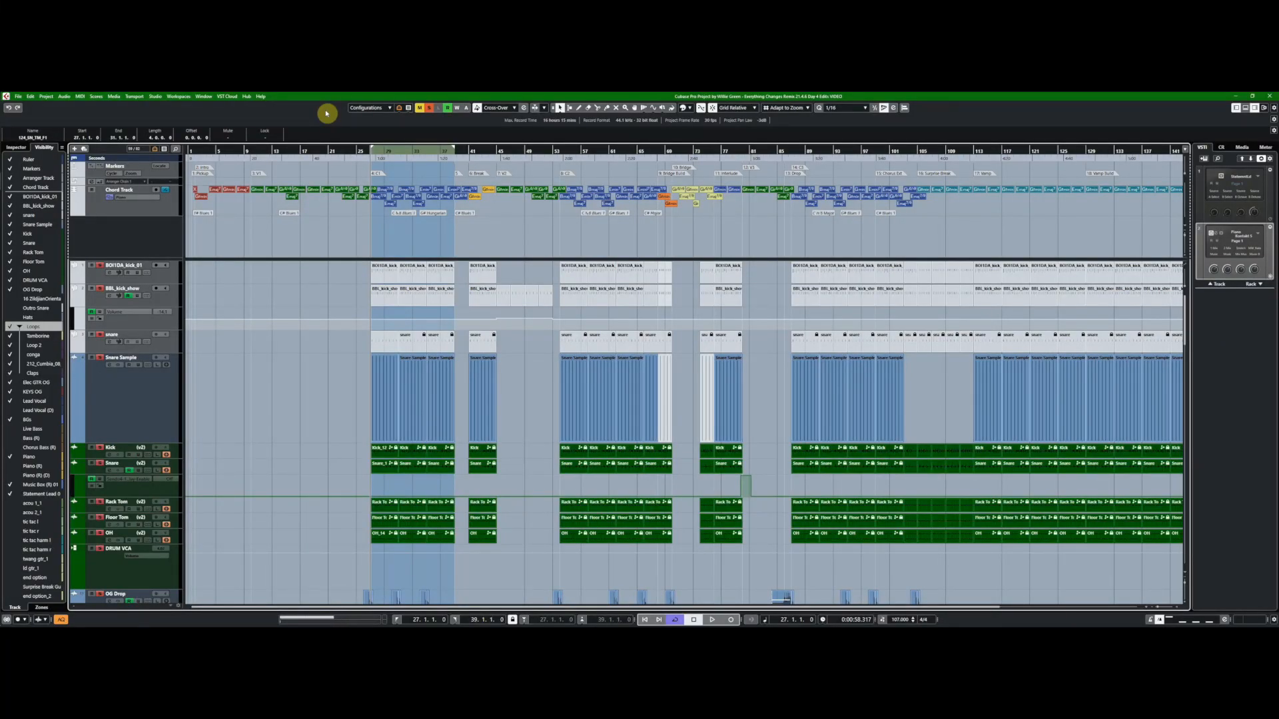
# Play the section from bar 27 and review the drum, loop, guitar and keys tracks across the full arrangement
pyautogui.press('space')
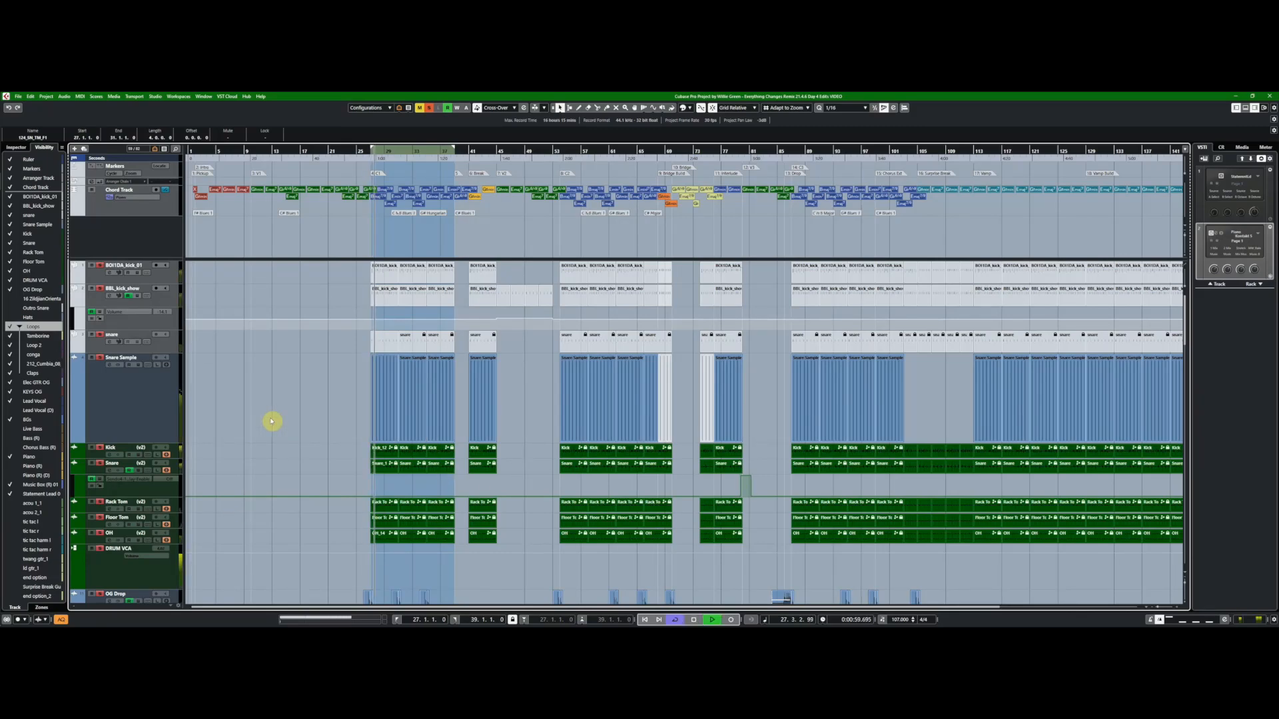
pyautogui.scroll(-6, 271, 421)
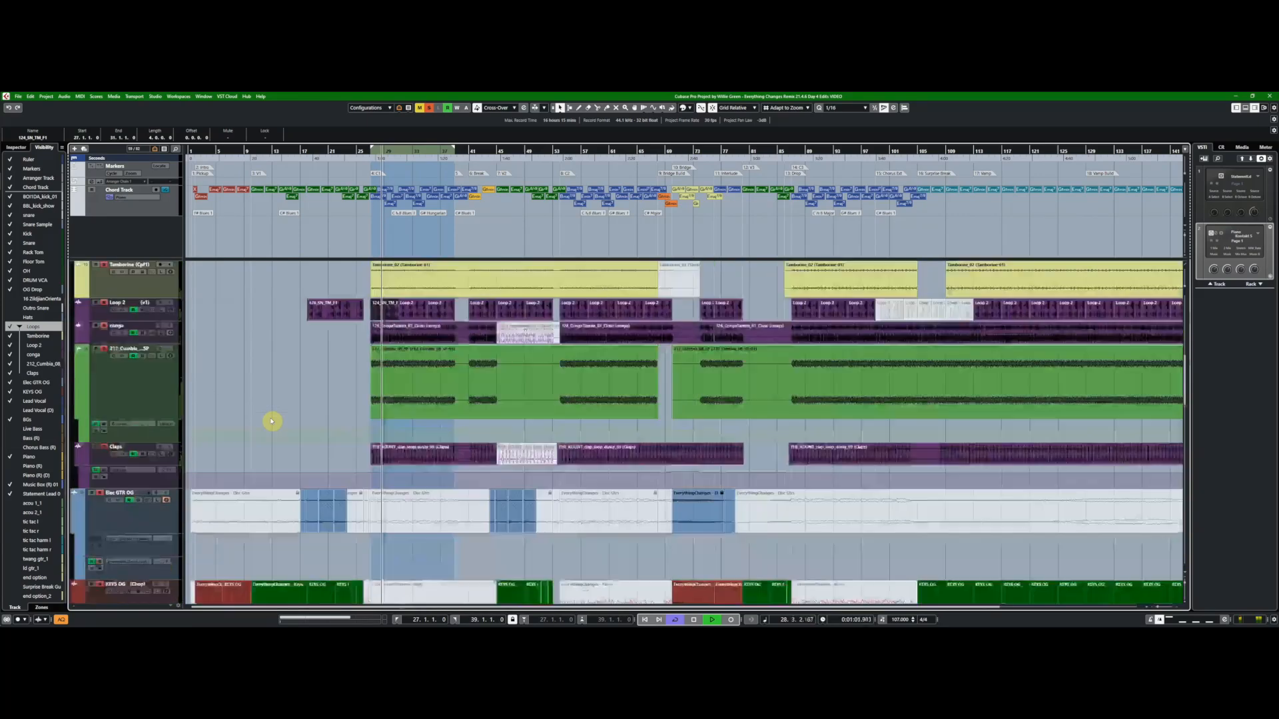
pyautogui.scroll(-4, 272, 421)
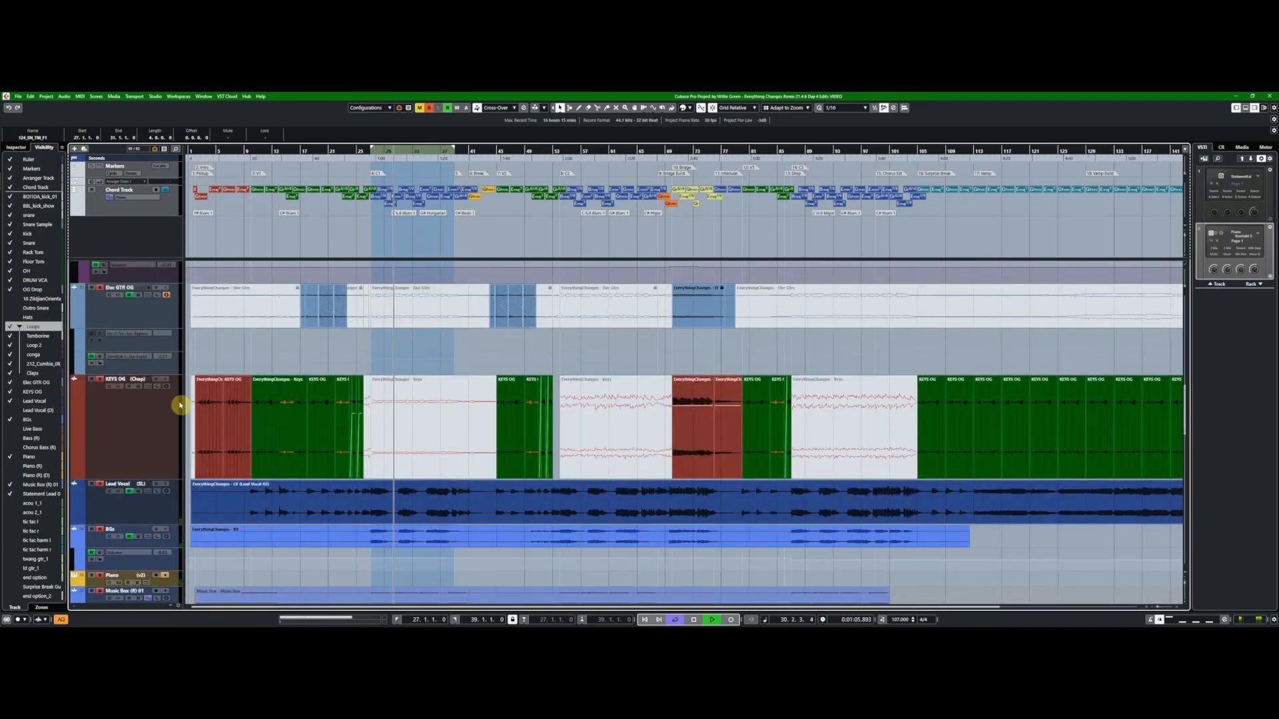
pyautogui.scroll(3, 262, 406)
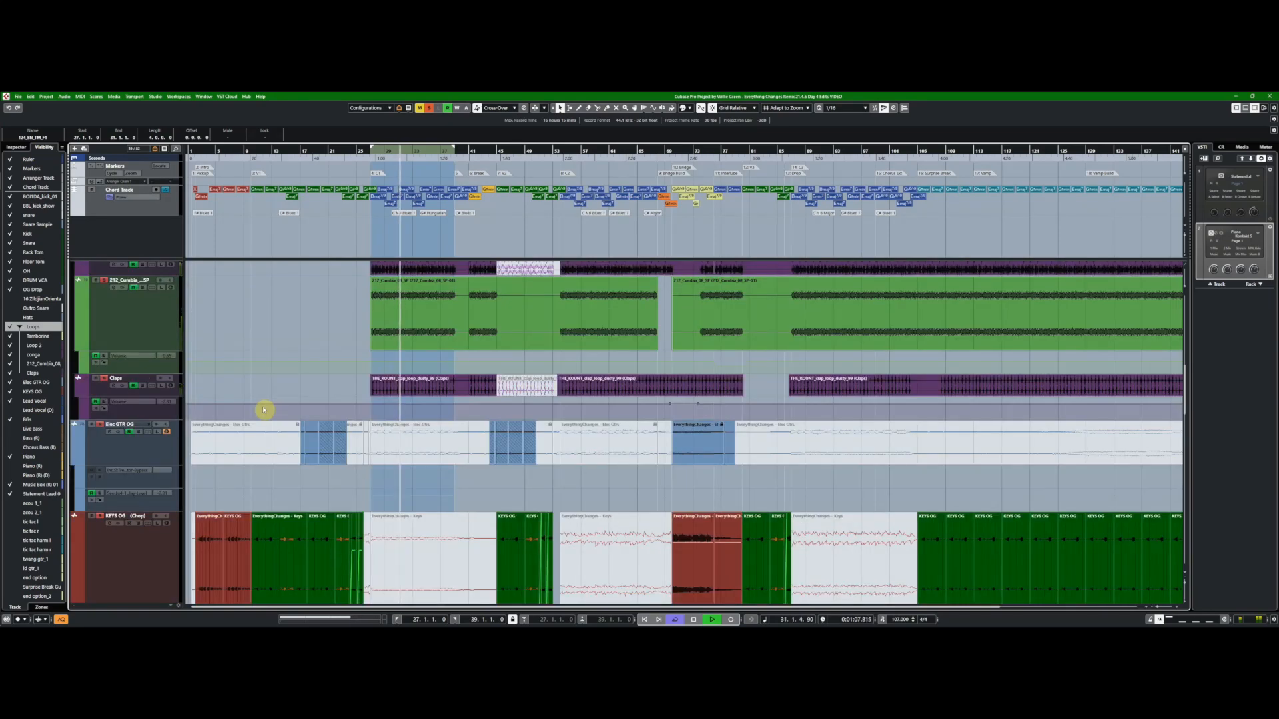
pyautogui.scroll(2, 263, 409)
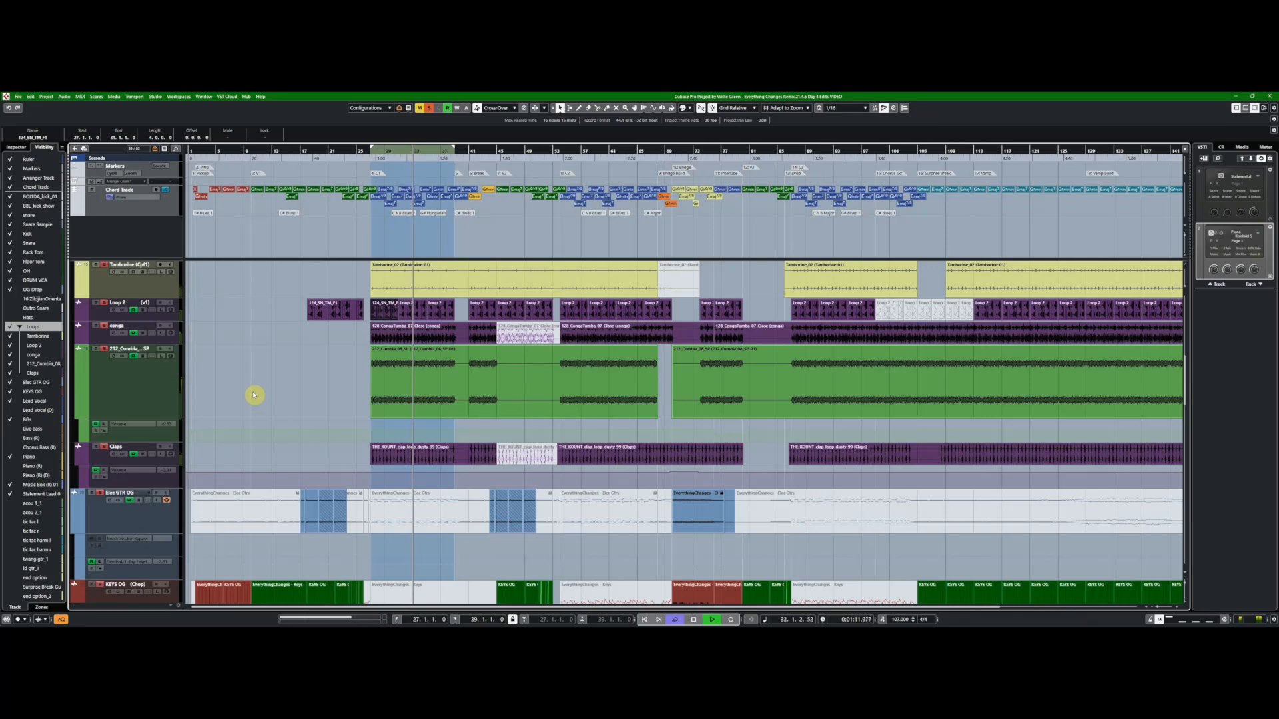
# Stop the playback, select the first hats event at bar 54 and audition the hats loop from there
pyautogui.press('space')
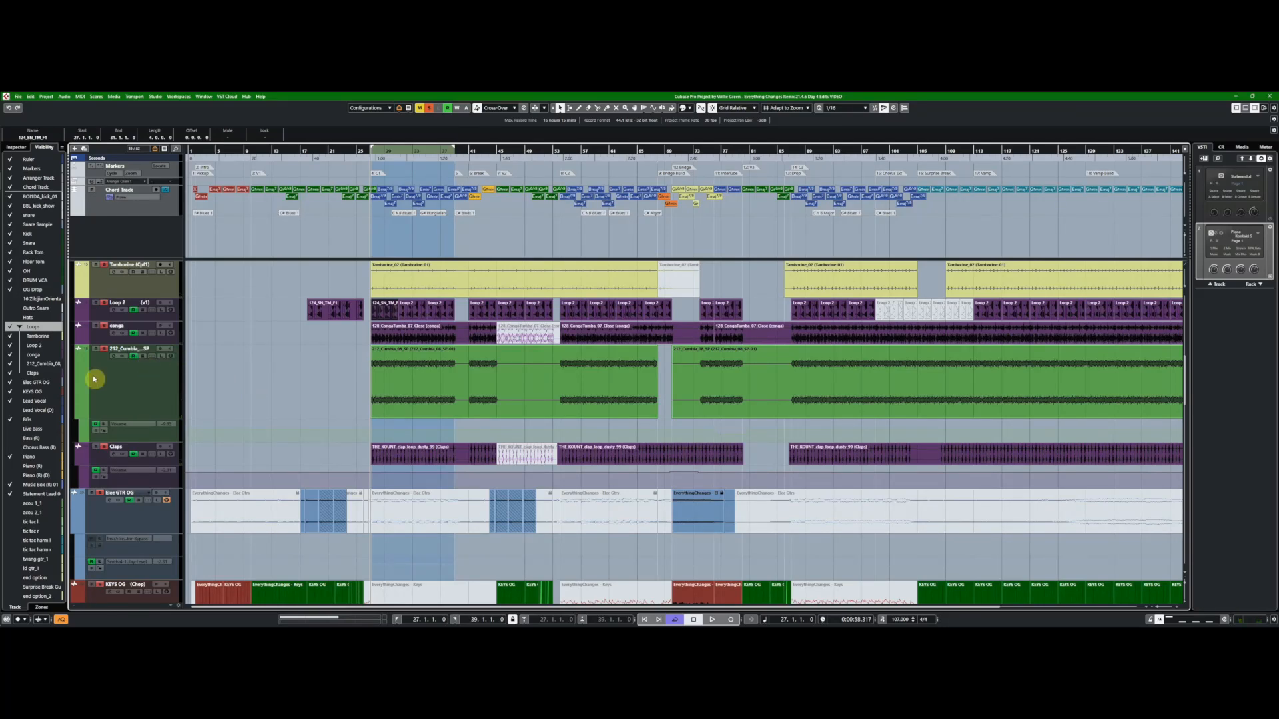
pyautogui.click(26, 313)
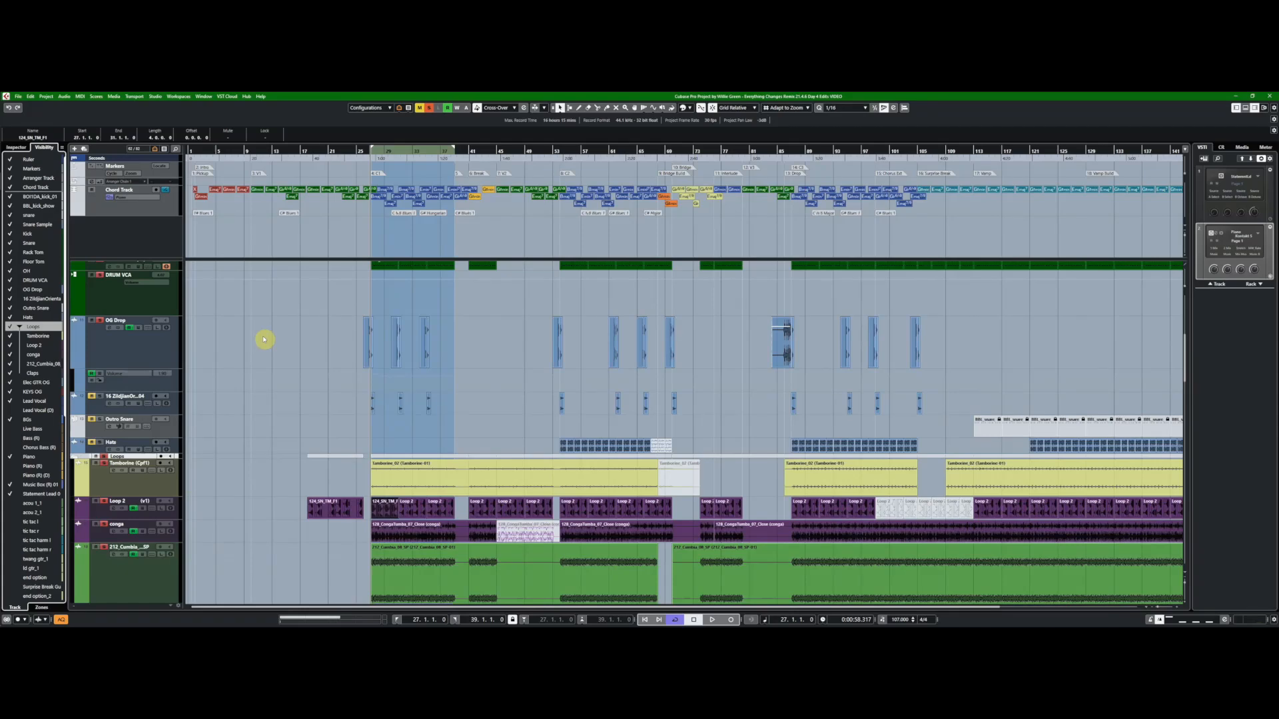
pyautogui.press('h')
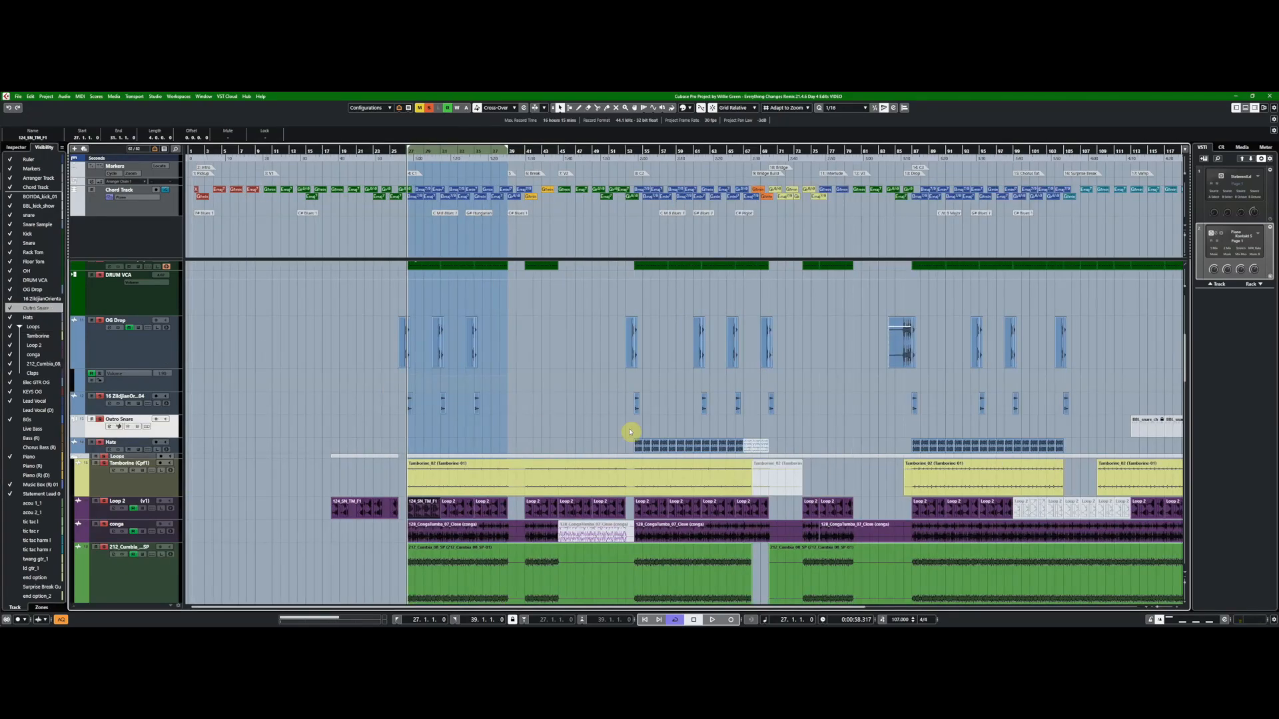
pyautogui.click(637, 448)
pyautogui.press('l')
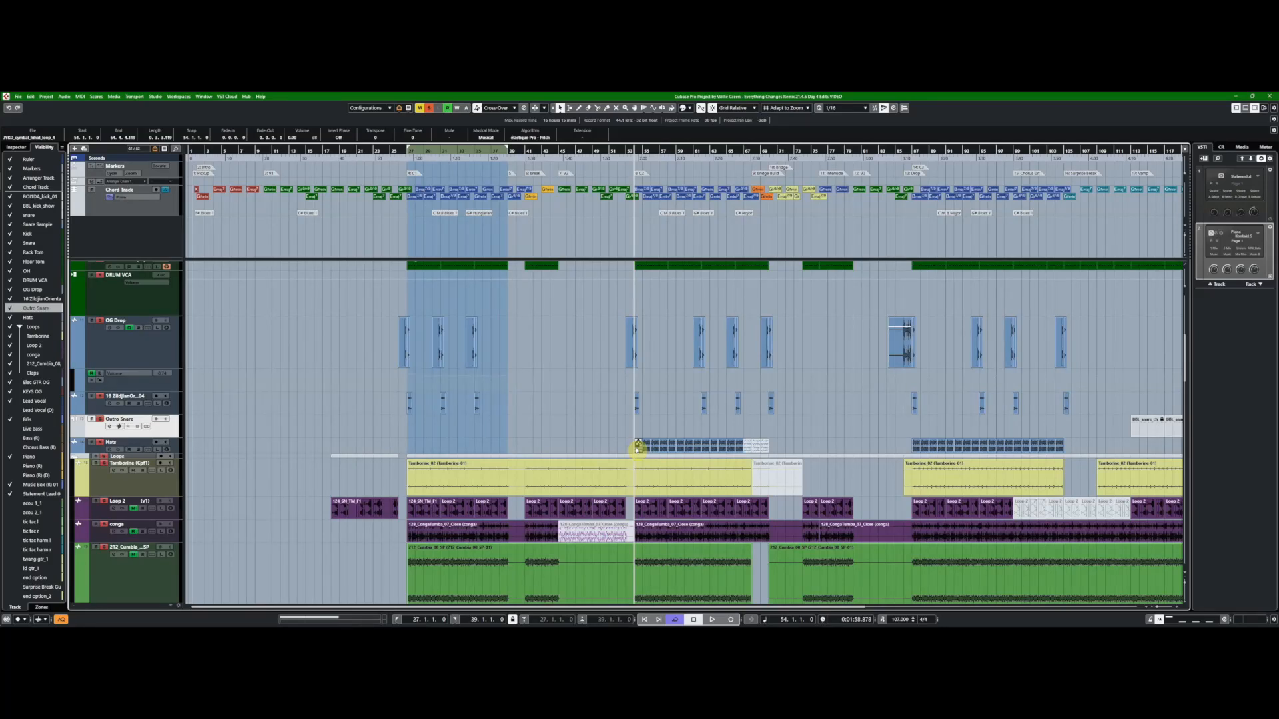
pyautogui.press('space')
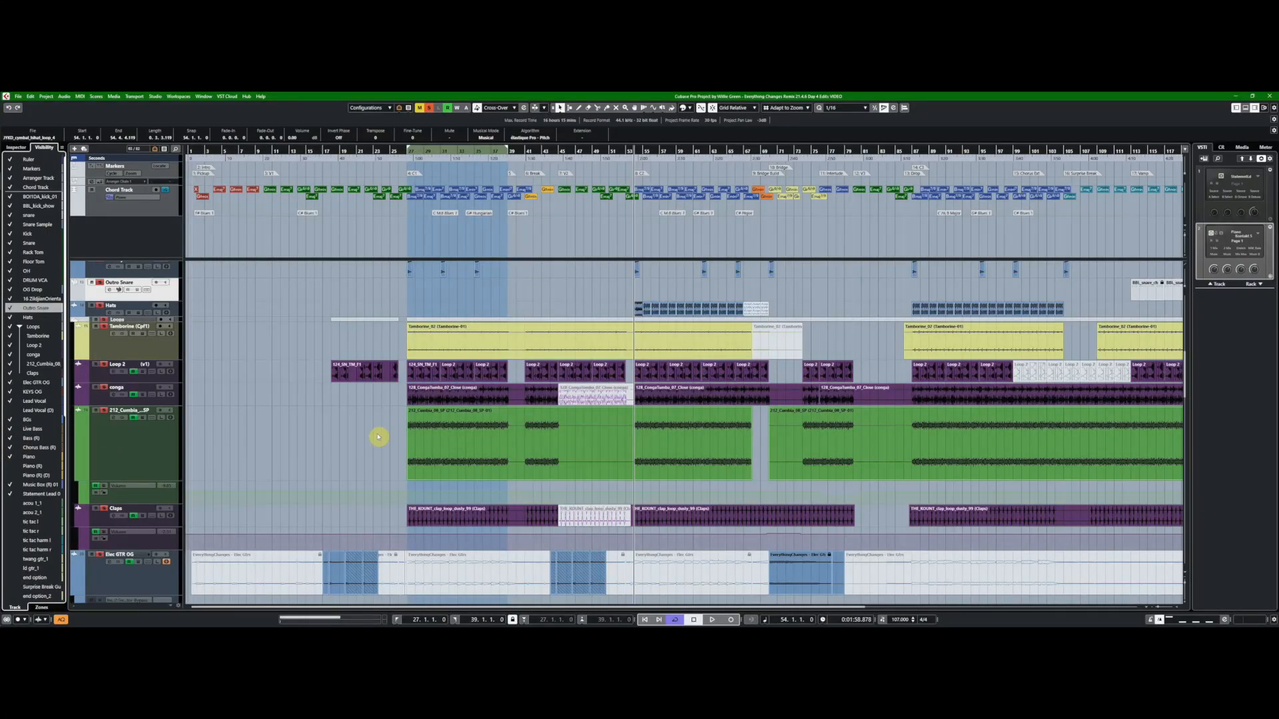
# Unmute the Bass (R) and Live Bass tracks while playing the section from bar 10
pyautogui.scroll(-5, 380, 432)
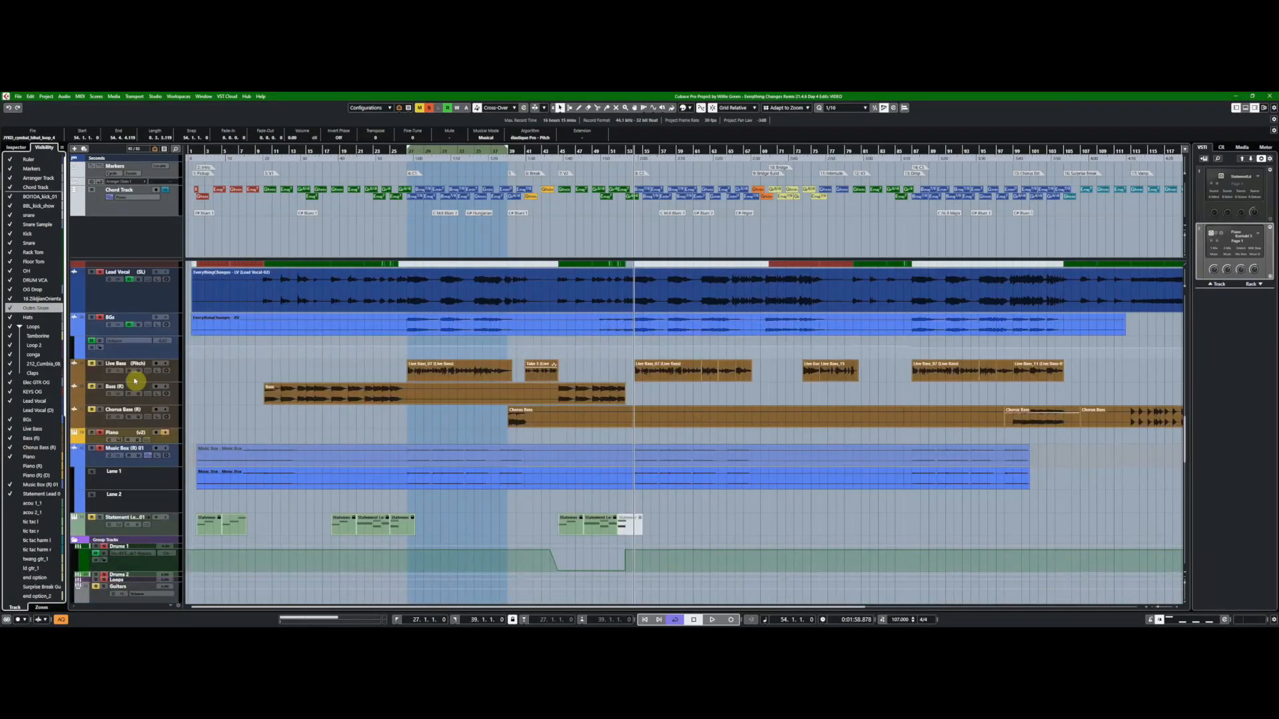
pyautogui.press('l')
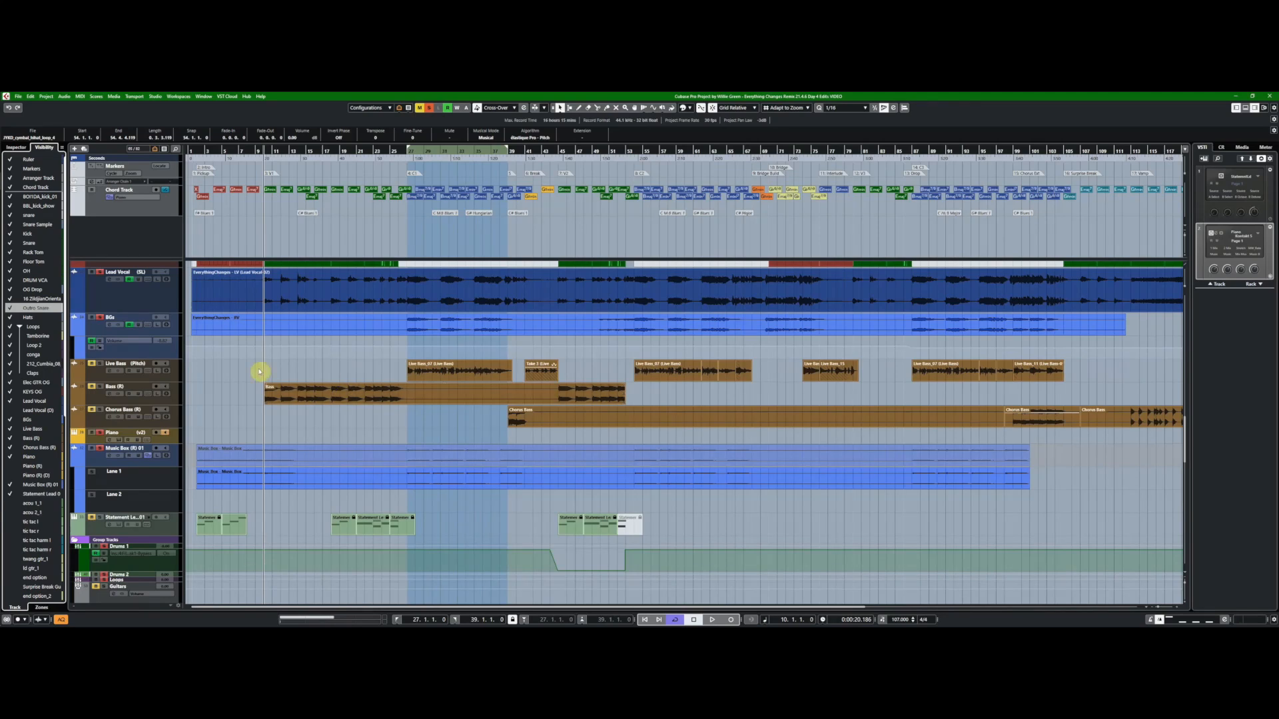
pyautogui.click(98, 388)
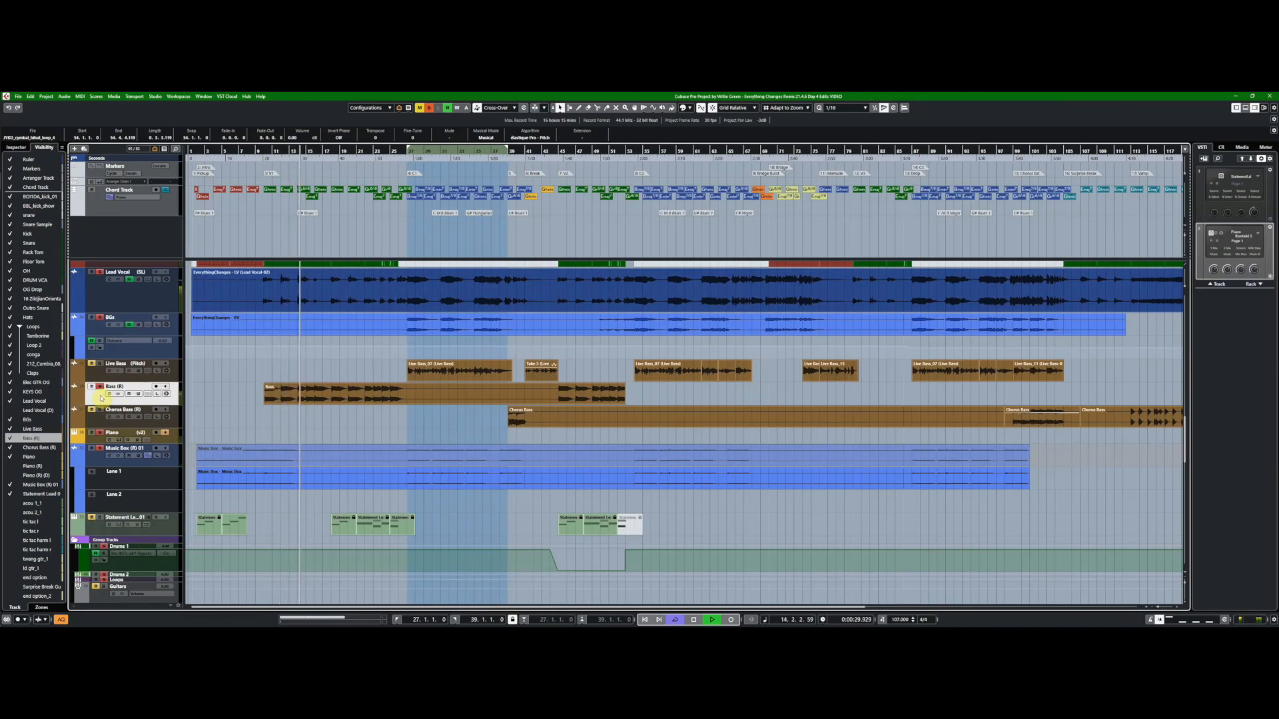
pyautogui.press('space')
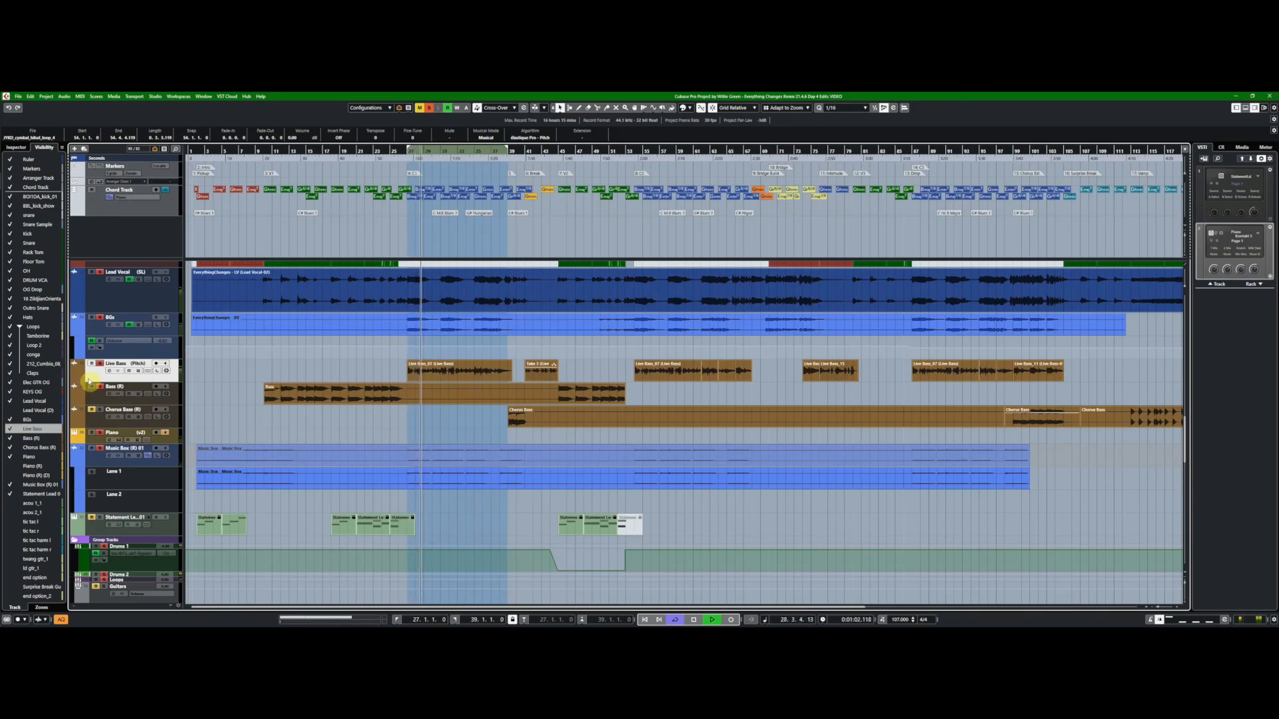
# Unmute the Piano track and set its mixer fader to -4.96 dB during playback
pyautogui.click(105, 442)
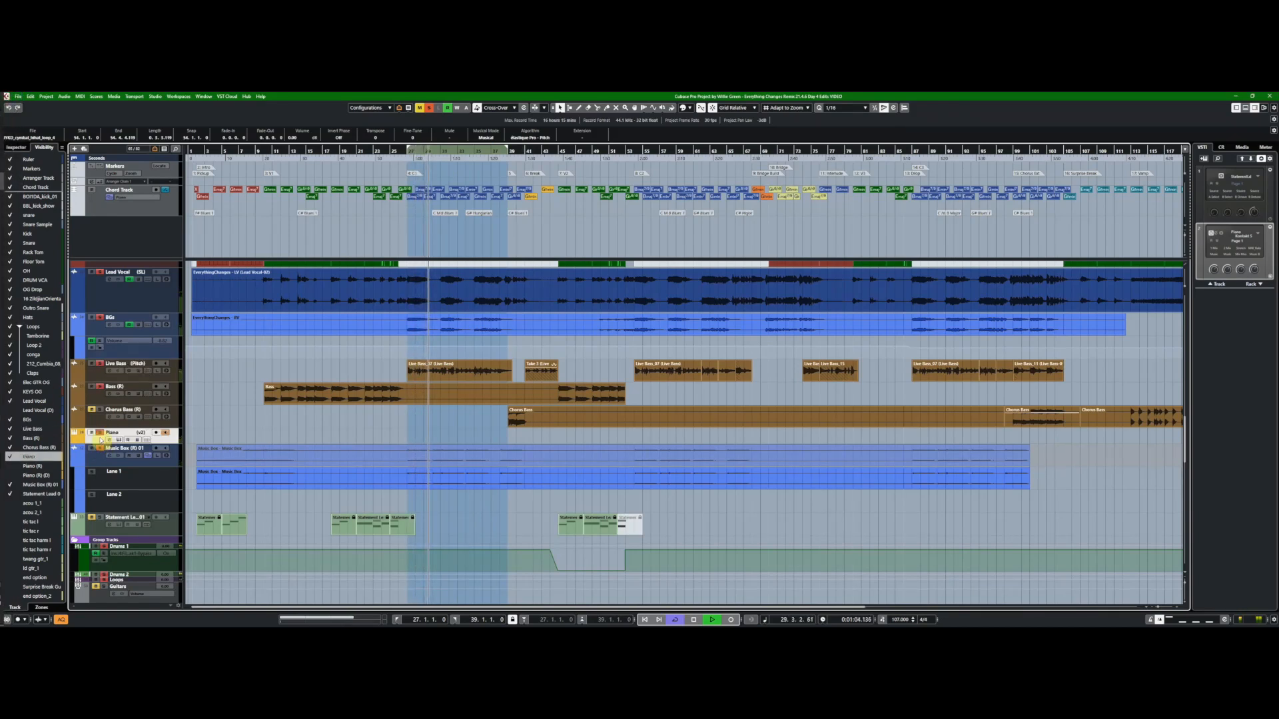
pyautogui.press('F3')
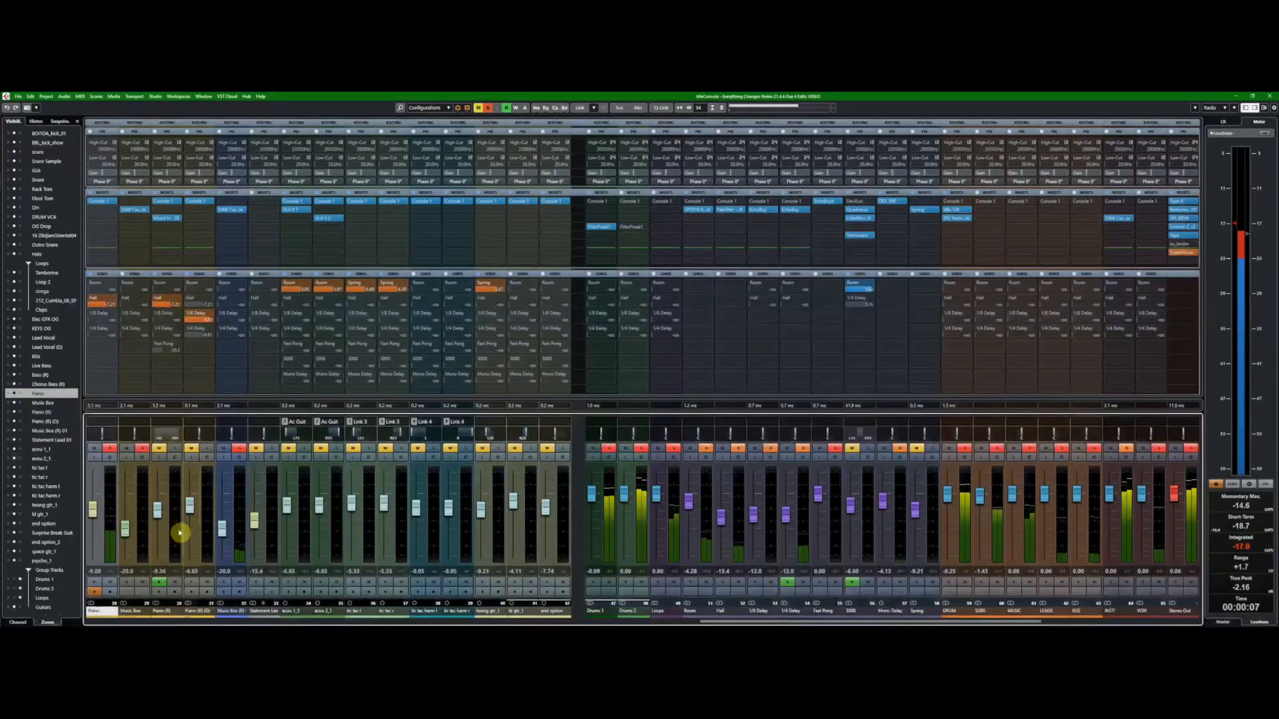
pyautogui.moveTo(100, 510)
pyautogui.mouseDown()
pyautogui.moveTo(100, 497)
pyautogui.moveTo(100, 509)
pyautogui.mouseUp()
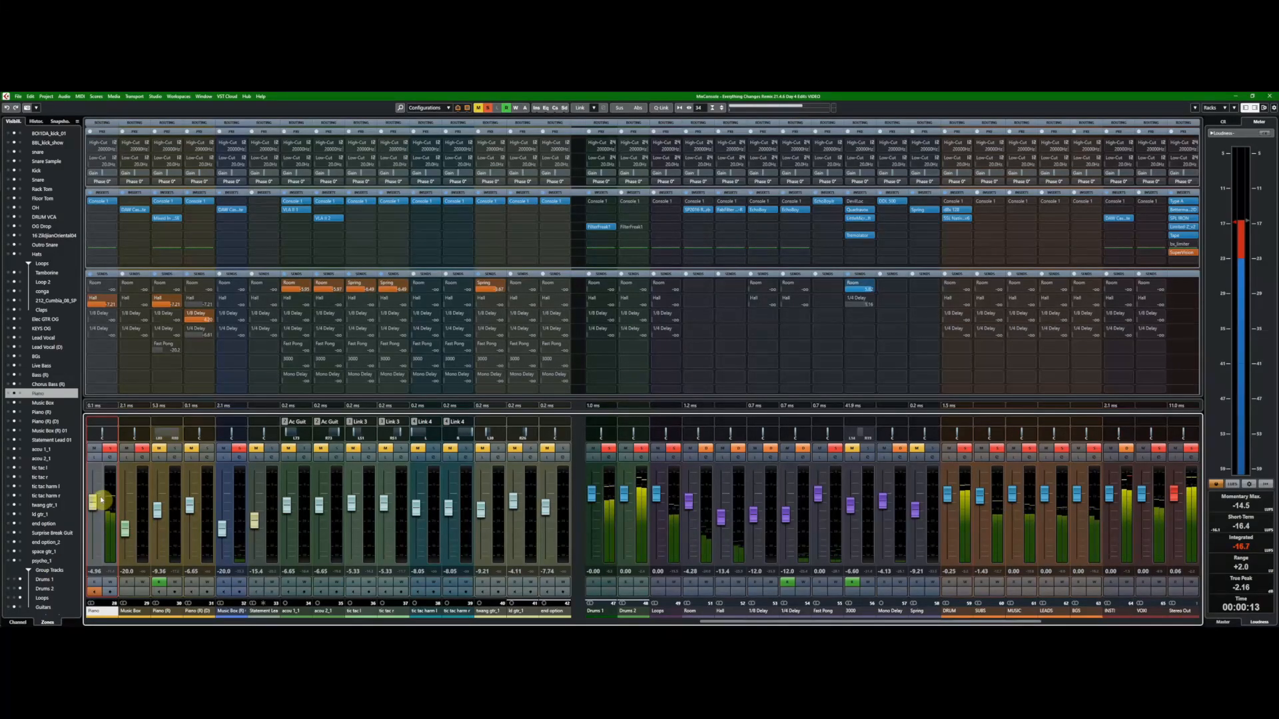
pyautogui.press('F3')
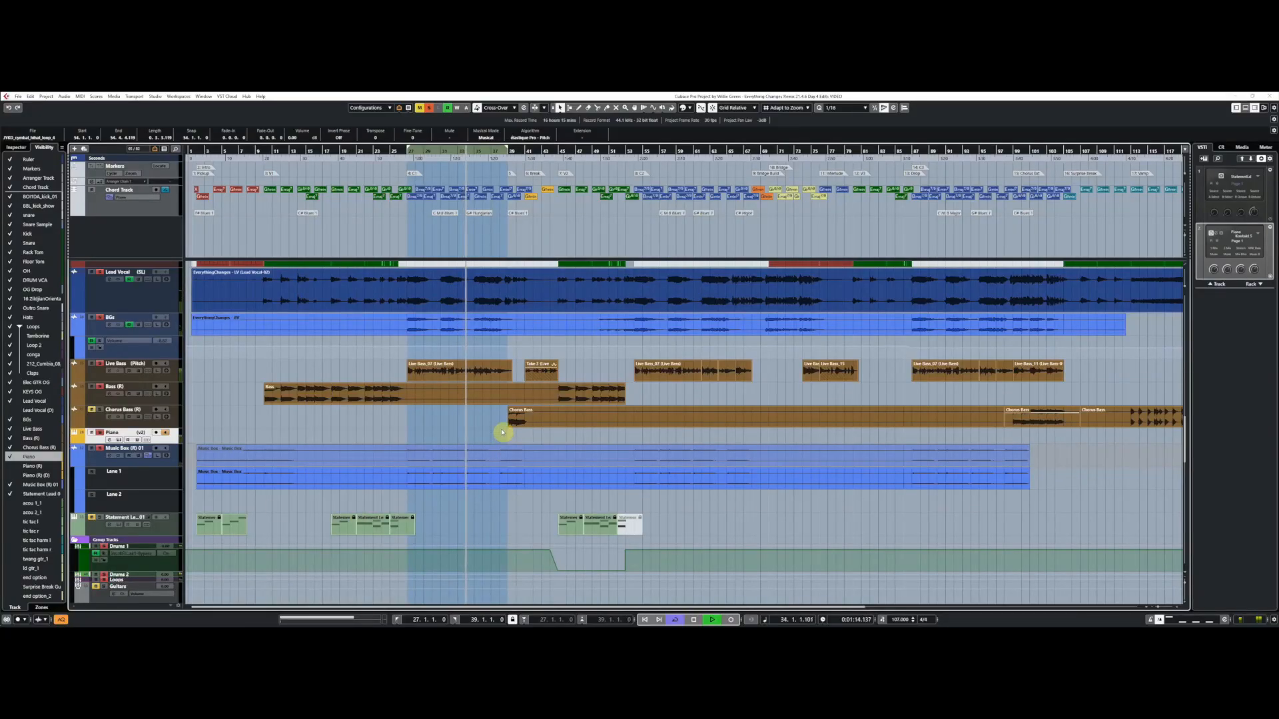
# Turn off cycle playback, unmute the Chorus Bass (R) track and audition it from bar 37
pyautogui.press('KP_Divide')
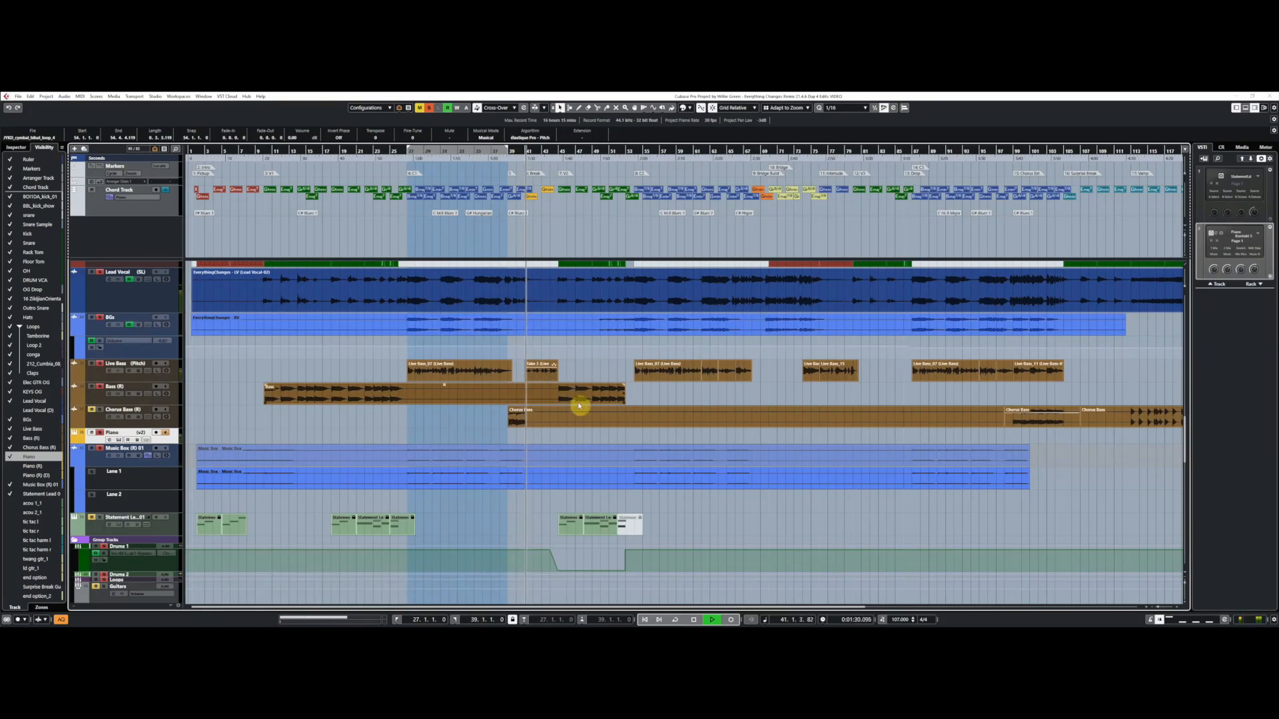
pyautogui.press('space')
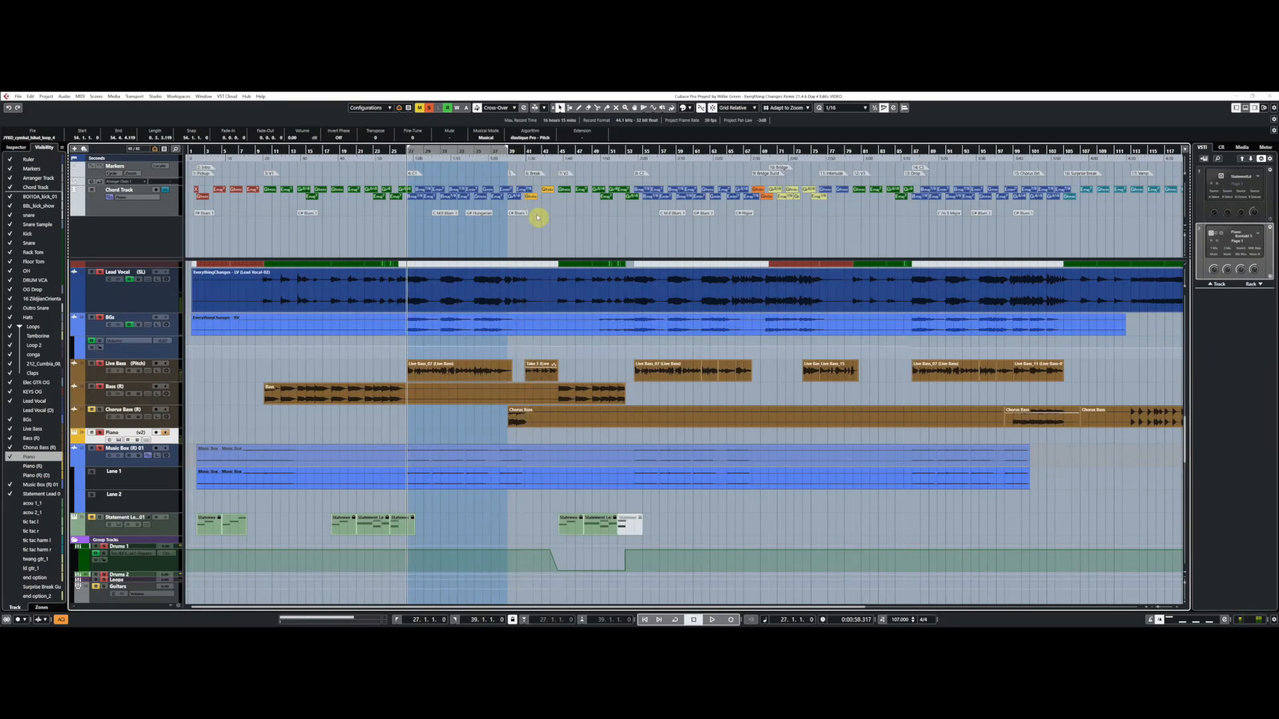
pyautogui.click(491, 152)
pyautogui.click(93, 420)
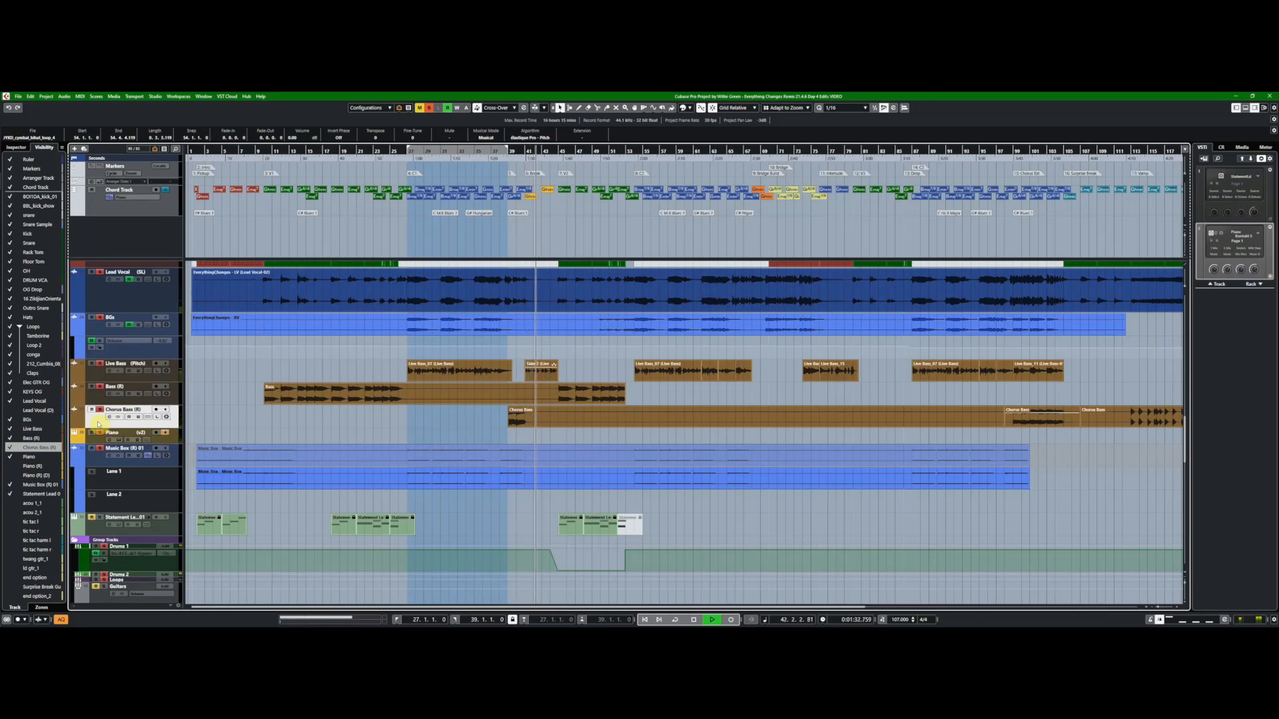
pyautogui.press('space')
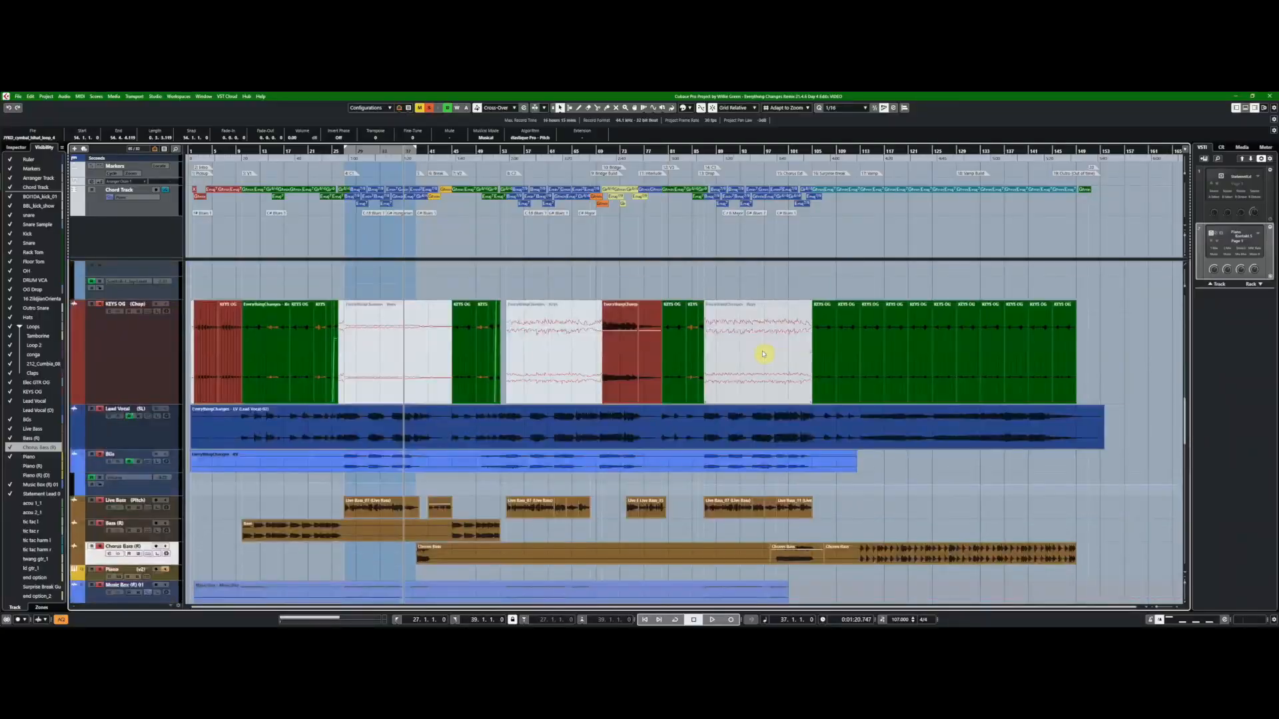
# Mute the chord track, hide the Piano track and show the Piano (R) track in its place
pyautogui.scroll(1, 762, 349)
pyautogui.scroll(10, 508, 343)
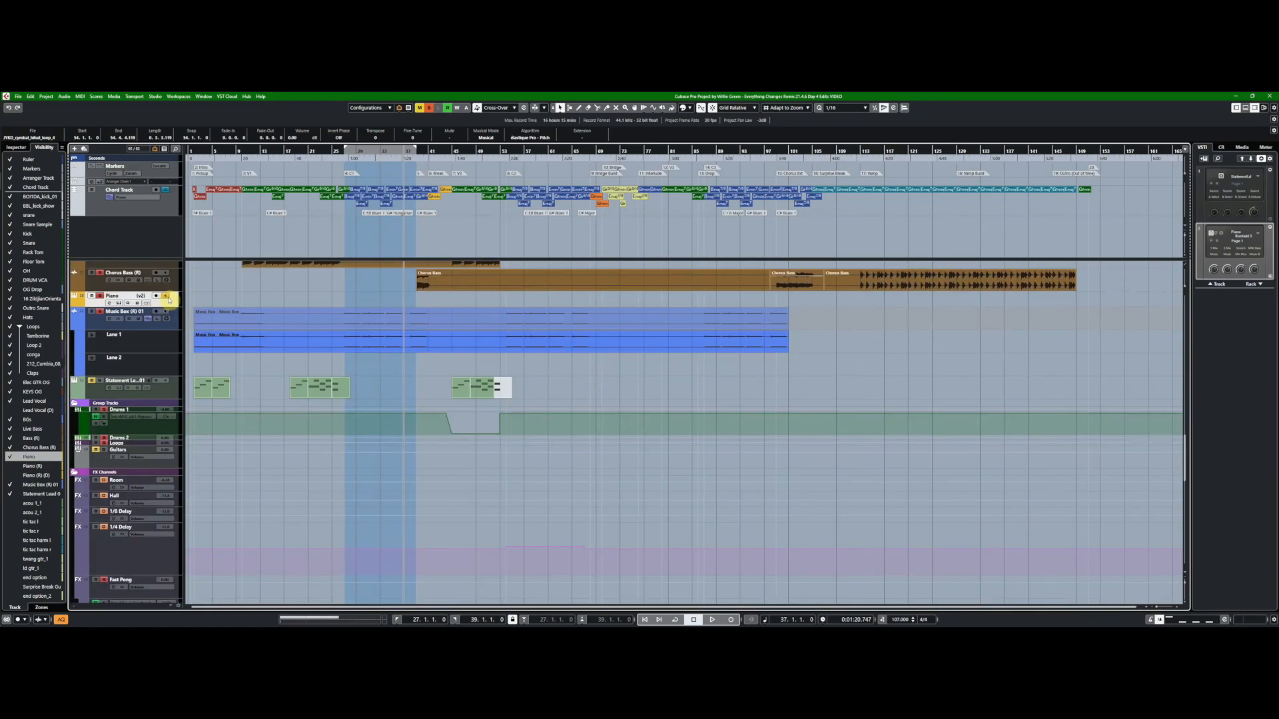
pyautogui.click(91, 192)
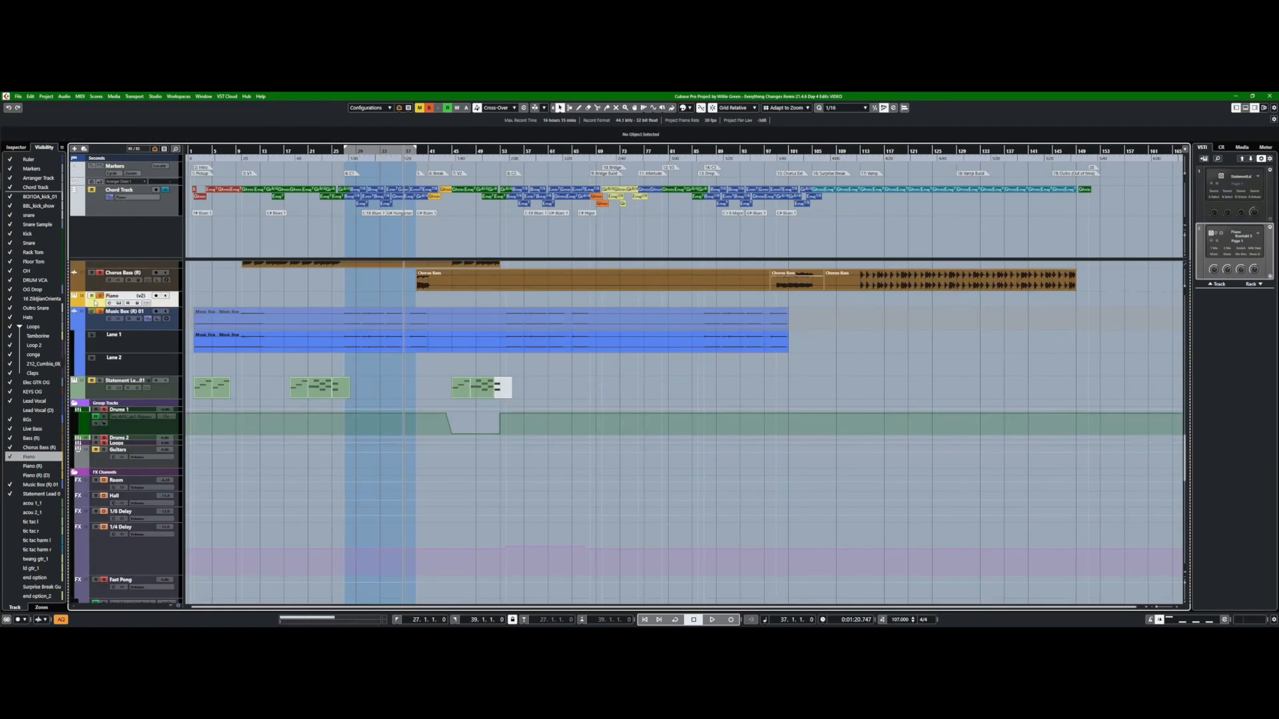
pyautogui.click(10, 457)
pyautogui.click(10, 466)
# Play the outro from bar 113 and review the Piano (R), Chorus Bass, snare and loop tracks
pyautogui.click(860, 151)
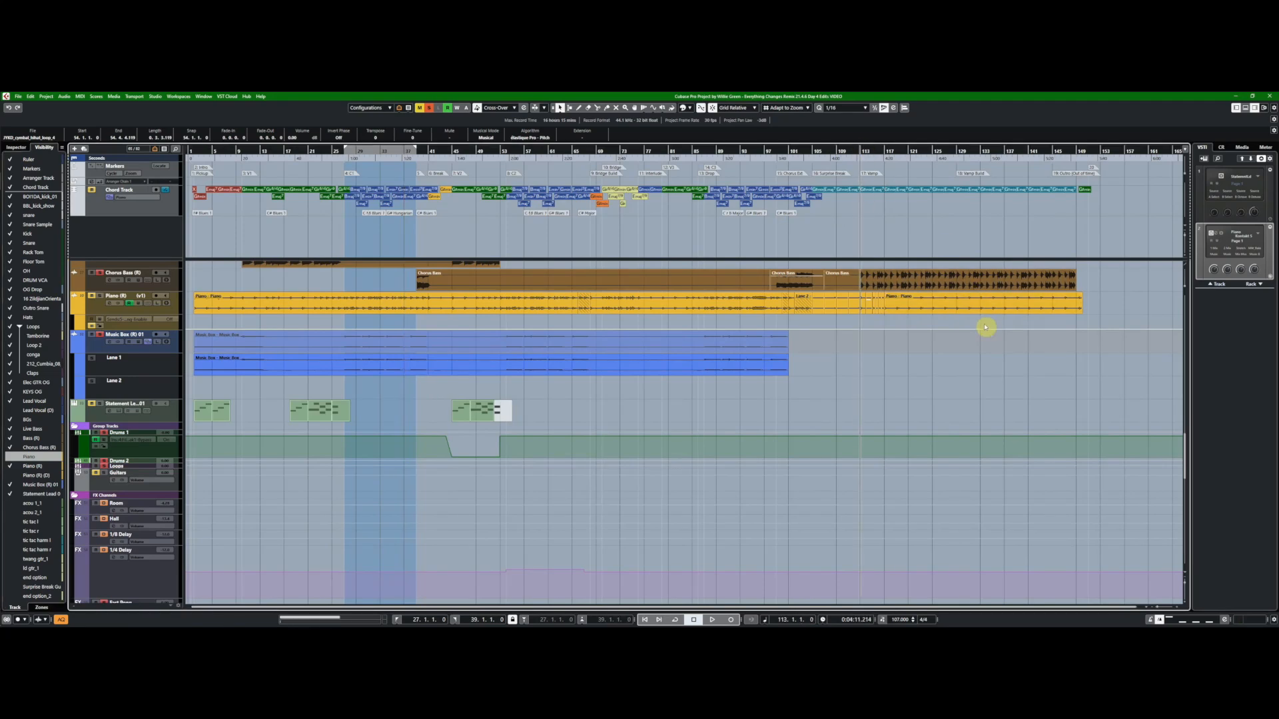
pyautogui.click(238, 345)
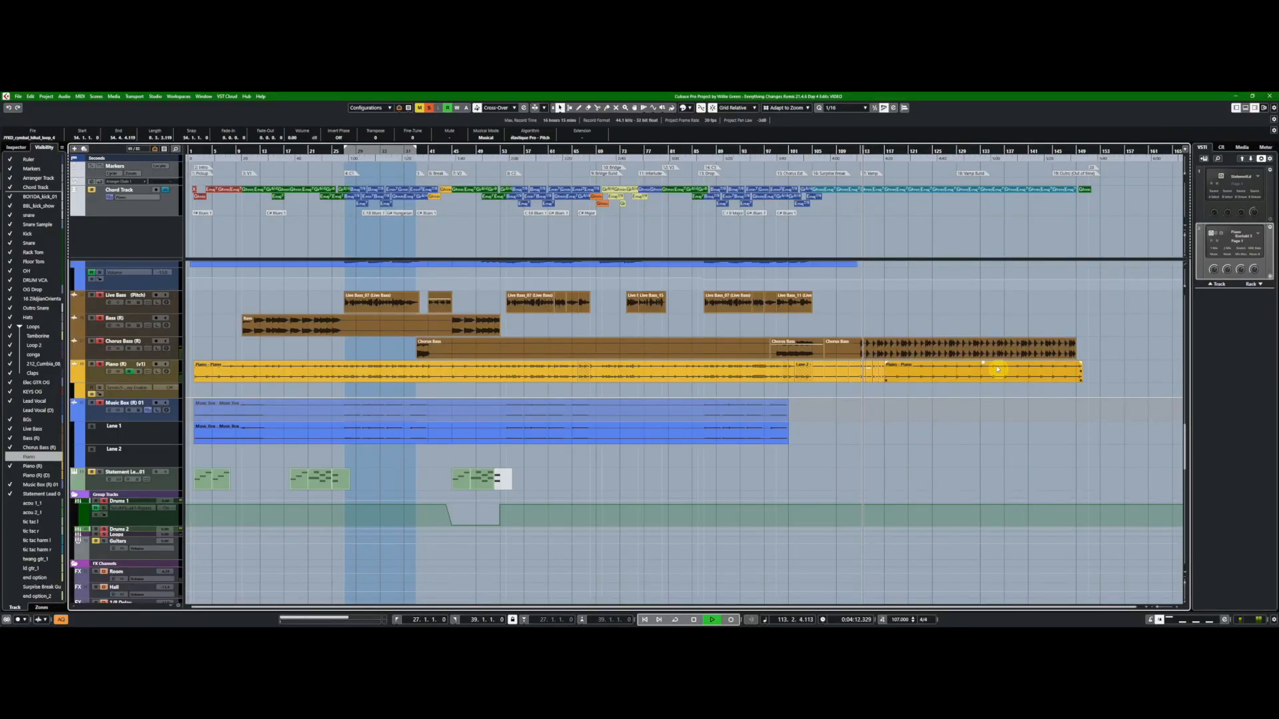
pyautogui.press('h')
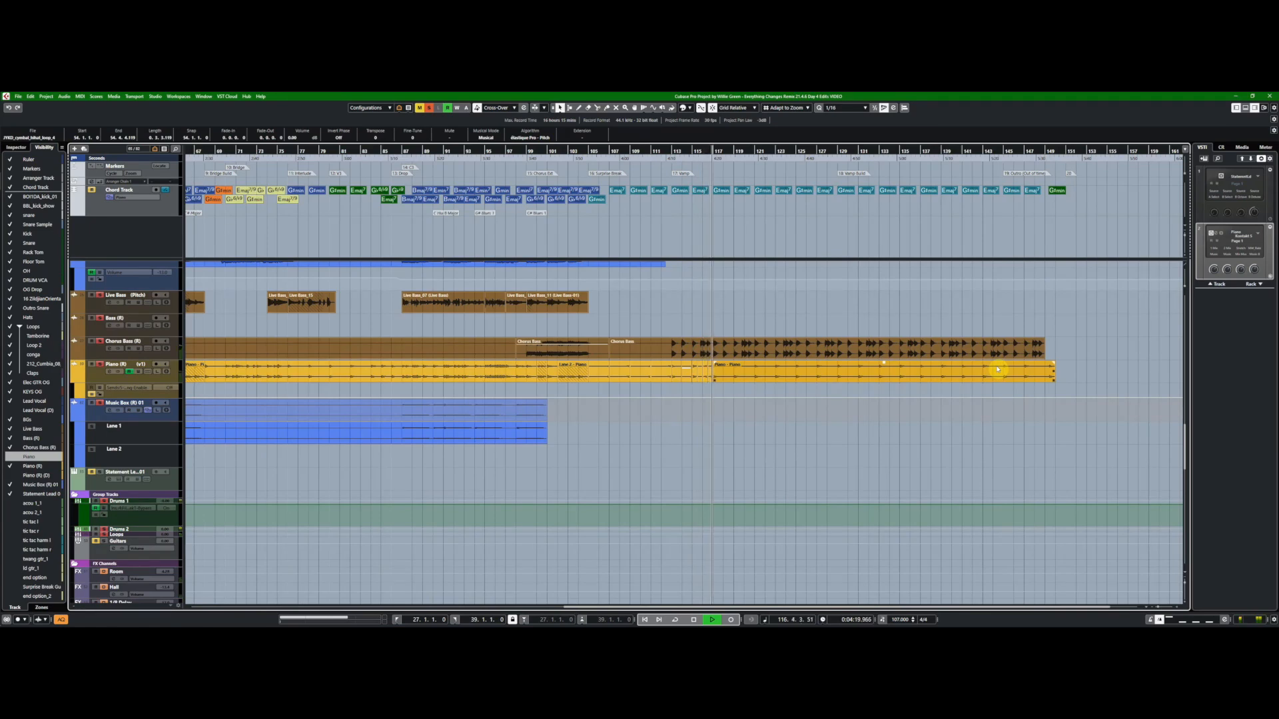
pyautogui.scroll(10, 992, 400)
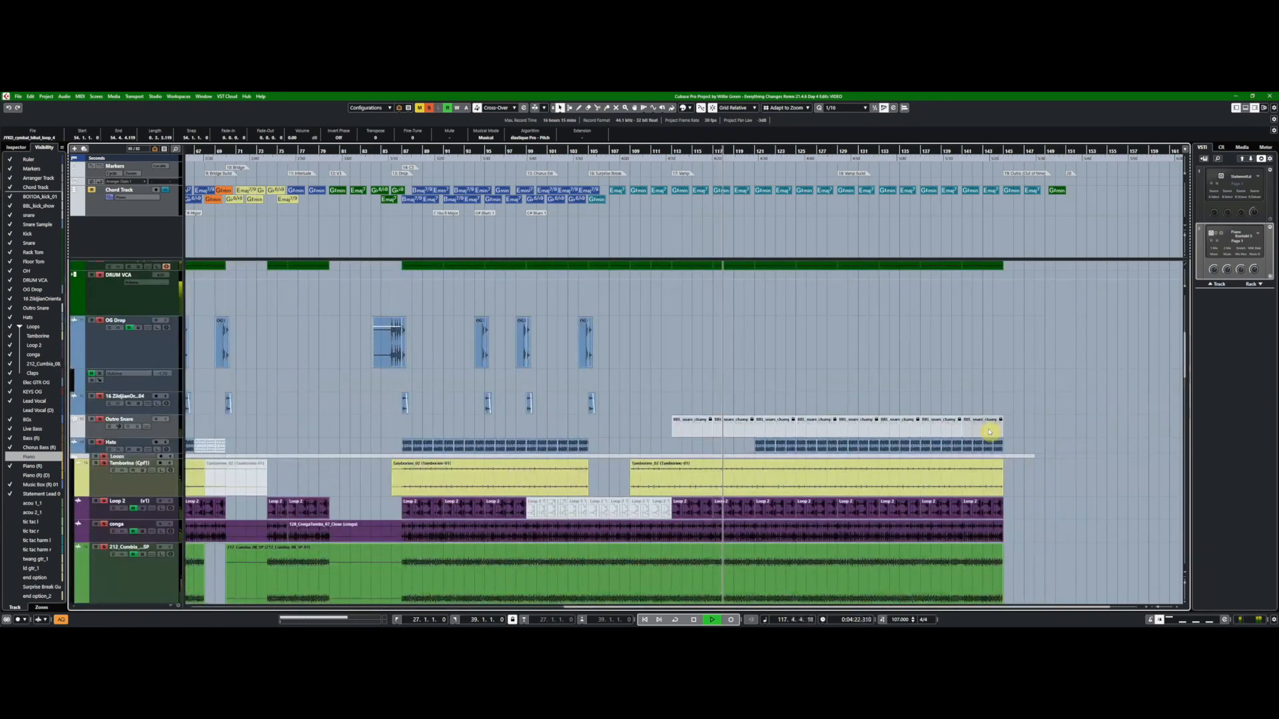
pyautogui.press('space')
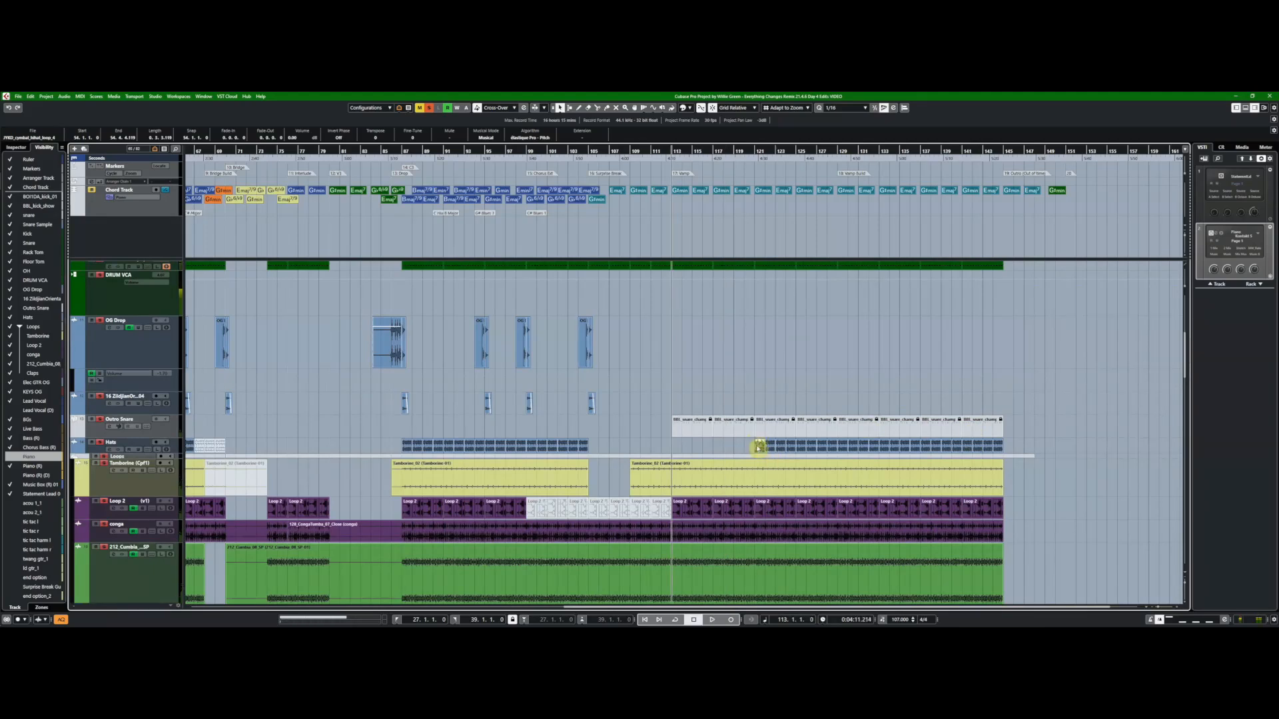
# Select the outro hats event at bar 121 and audition the outro from bars 121 and 129
pyautogui.click(758, 446)
pyautogui.press('space')
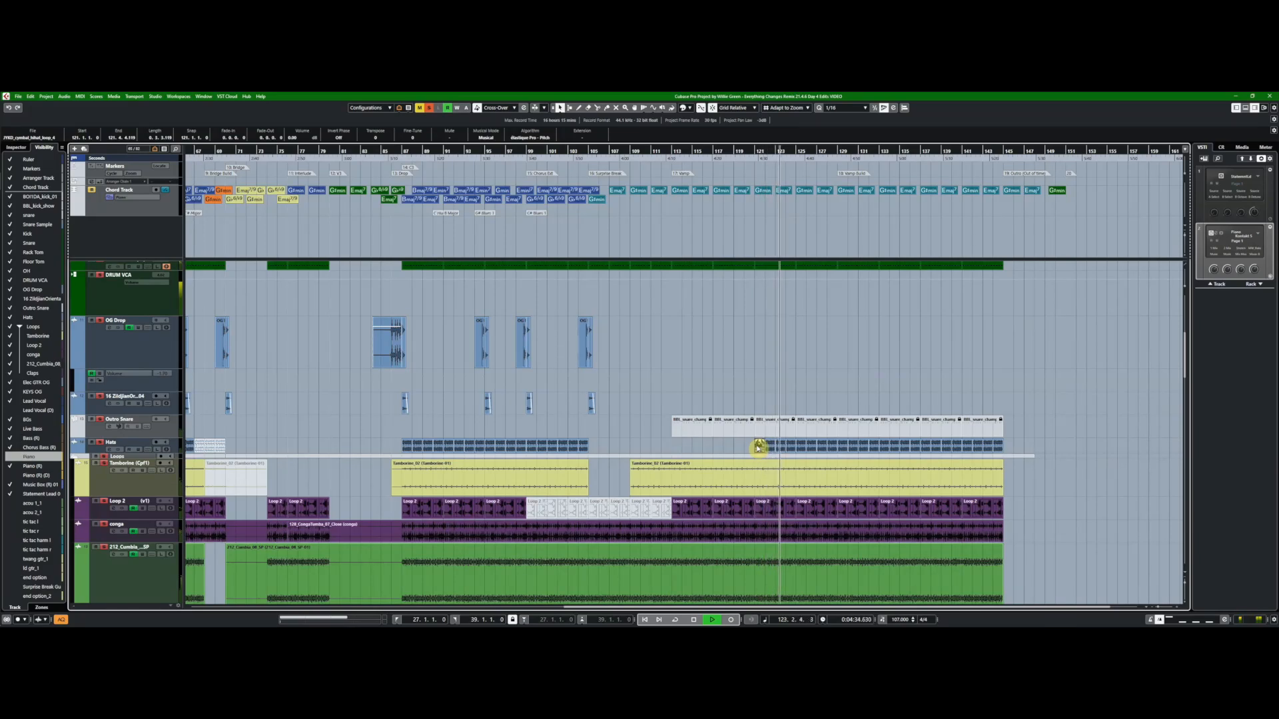
pyautogui.press('space')
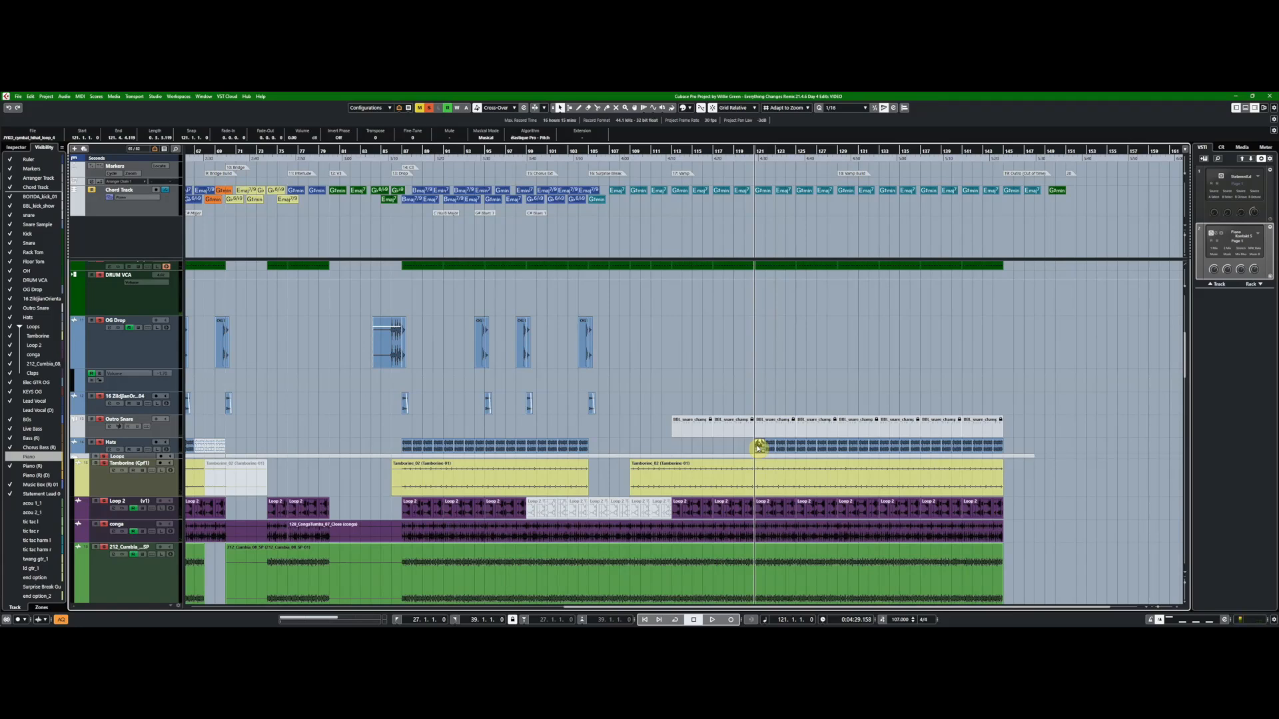
pyautogui.click(758, 448)
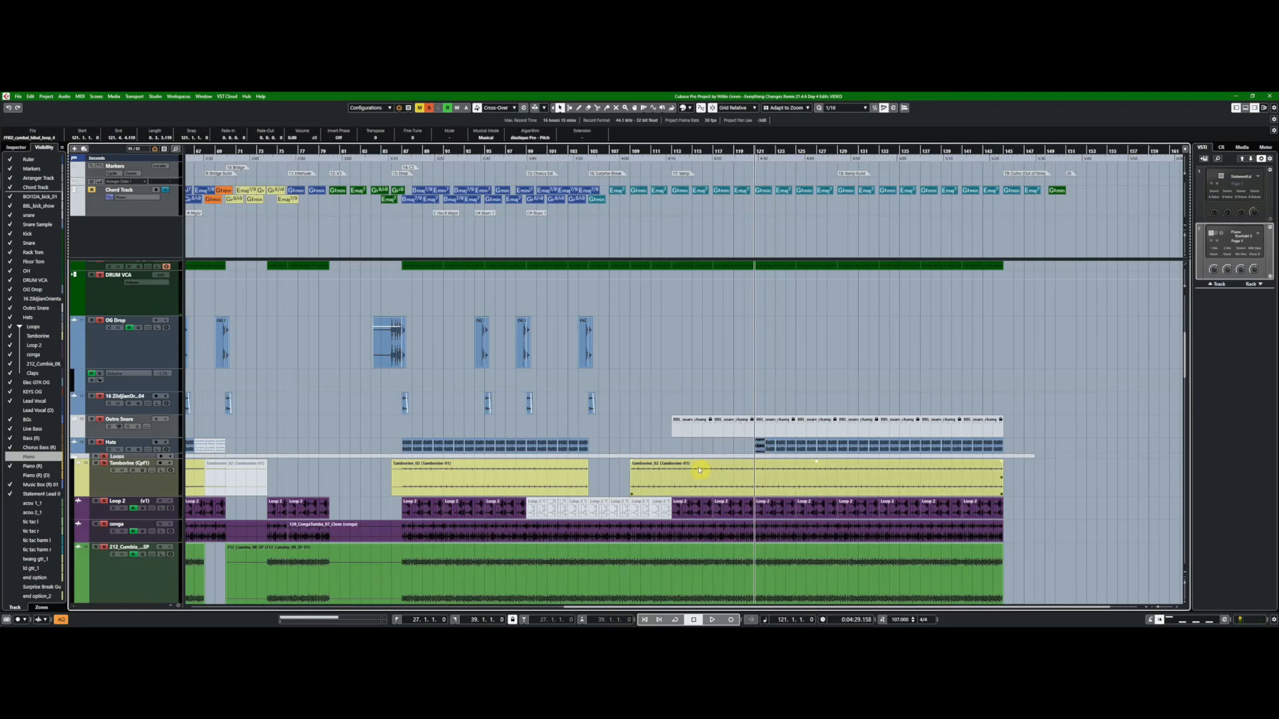
pyautogui.click(836, 145)
pyautogui.press('space')
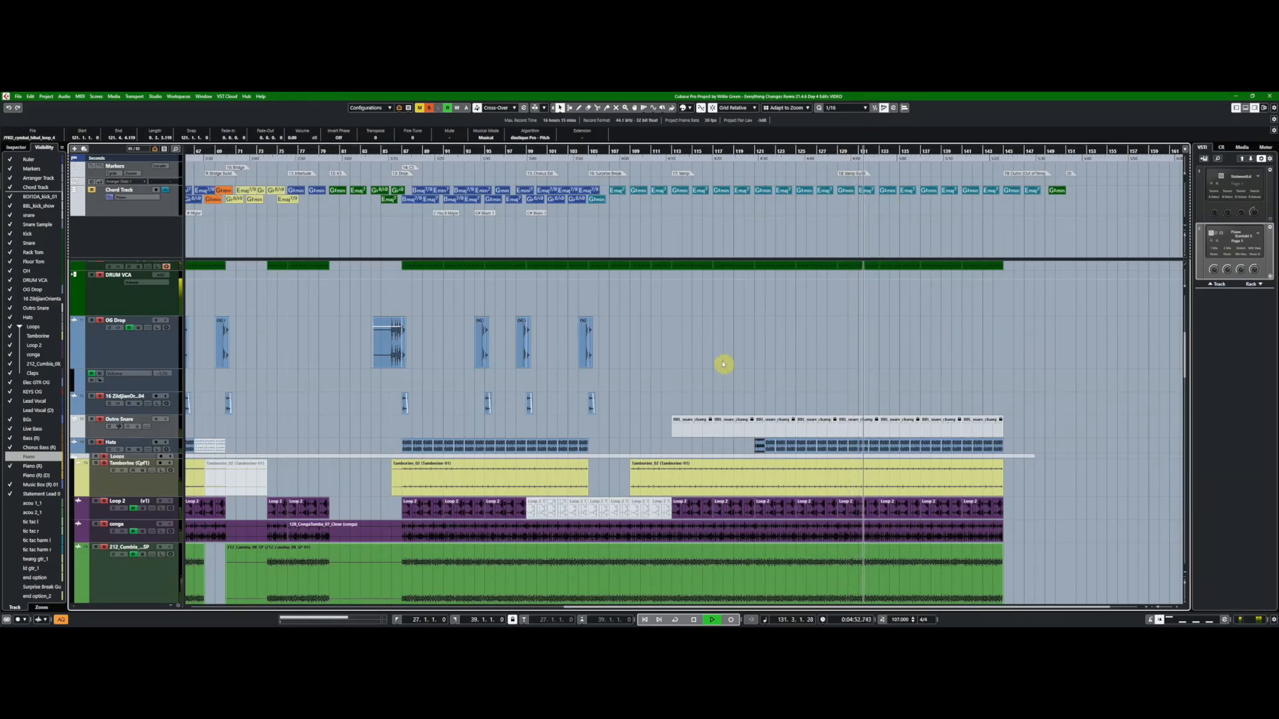
pyautogui.press('space')
# Return to the start of the song and make the hidden guitar tracks from acou 1_1 to psycho_1 visible
pyautogui.press('g')
pyautogui.press('g')
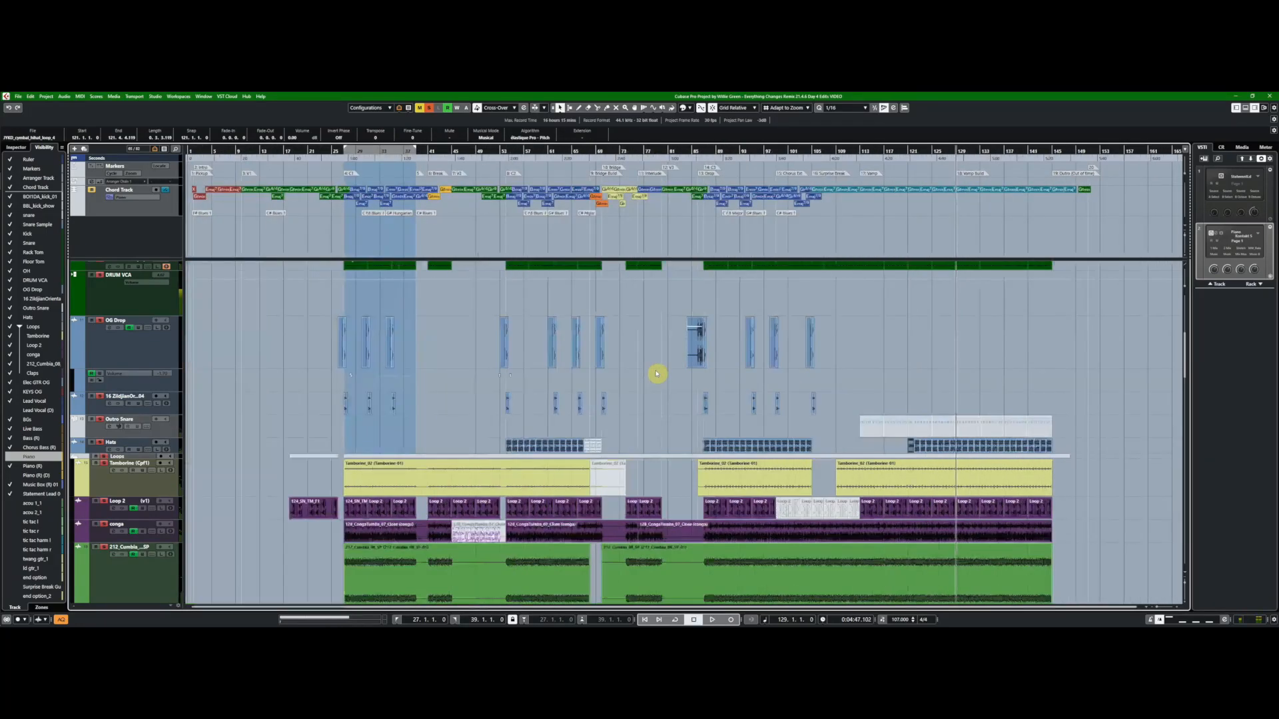
pyautogui.scroll(-5, 657, 373)
pyautogui.scroll(-5, 657, 374)
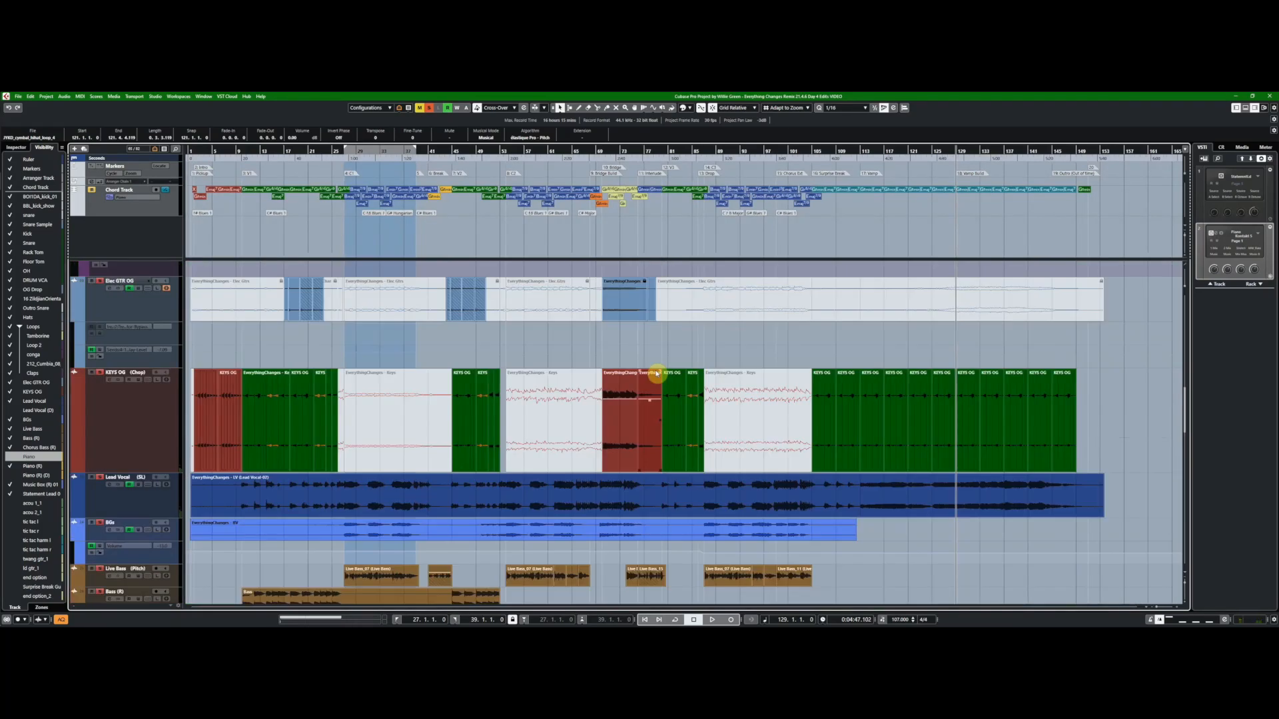
pyautogui.scroll(-5, 657, 373)
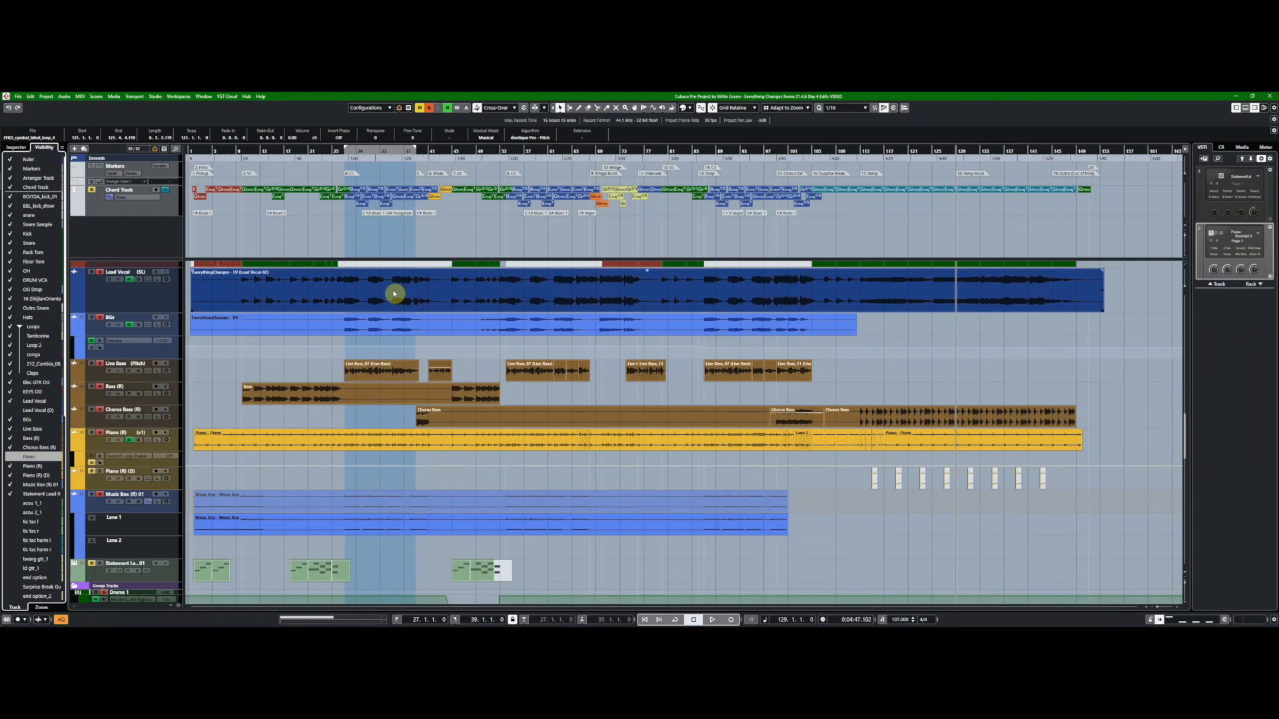
pyautogui.hotkey('shift', '1')
pyautogui.press('h')
pyautogui.press('h')
pyautogui.scroll(-6, 13, 340)
pyautogui.moveTo(14, 340); pyautogui.dragTo(18, 448)
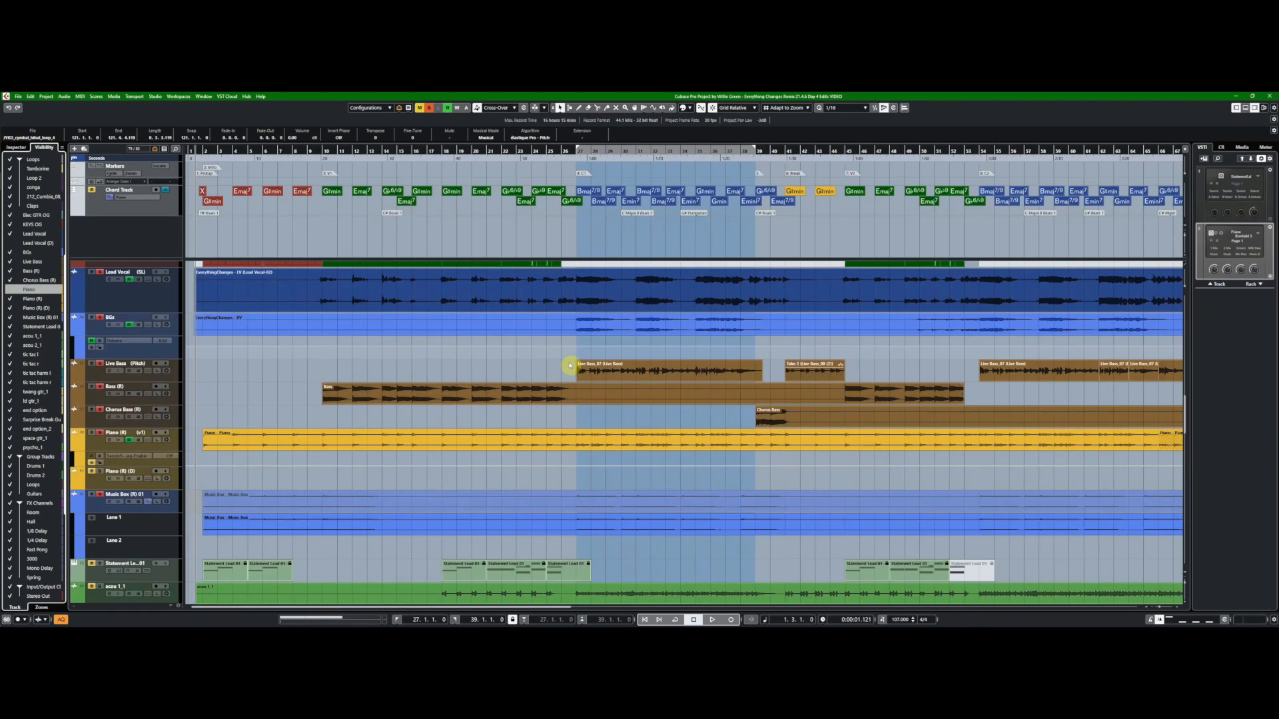
# Review the added guitar tracks, unmute the Statement Lead 01 track and audition it from bar 18
pyautogui.scroll(-8, 571, 365)
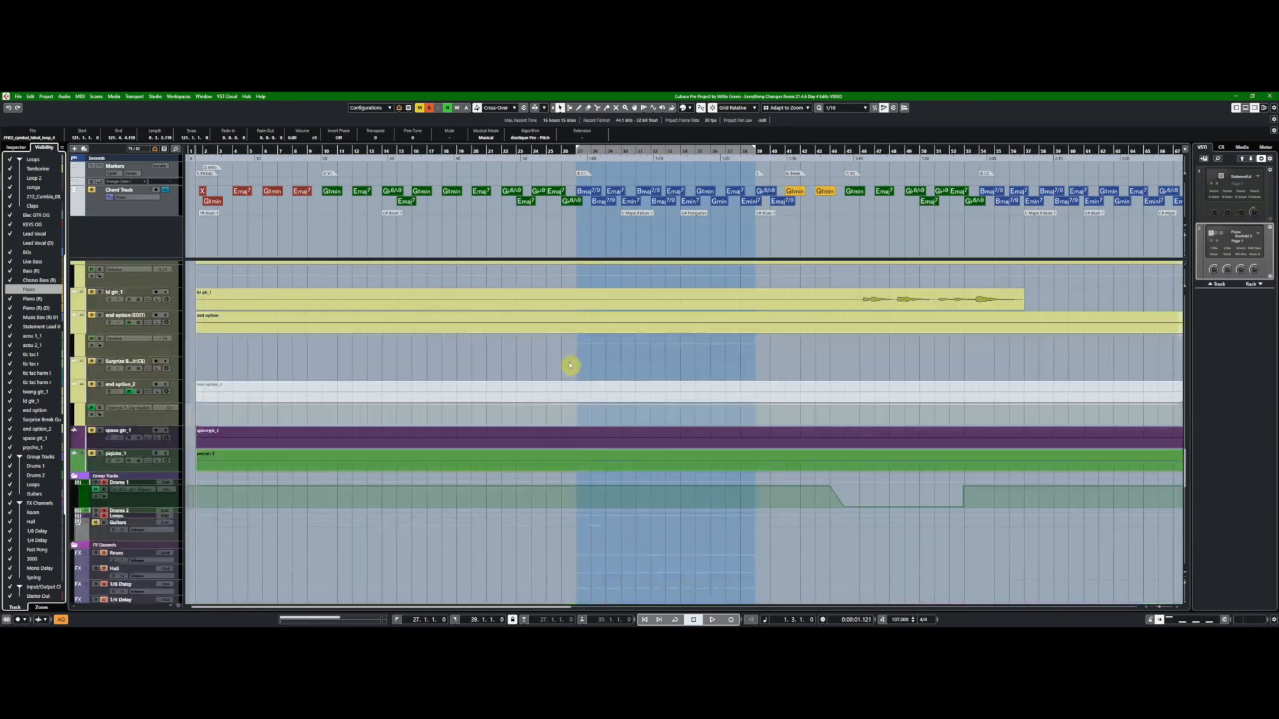
pyautogui.press('g')
pyautogui.press('g')
pyautogui.press('g')
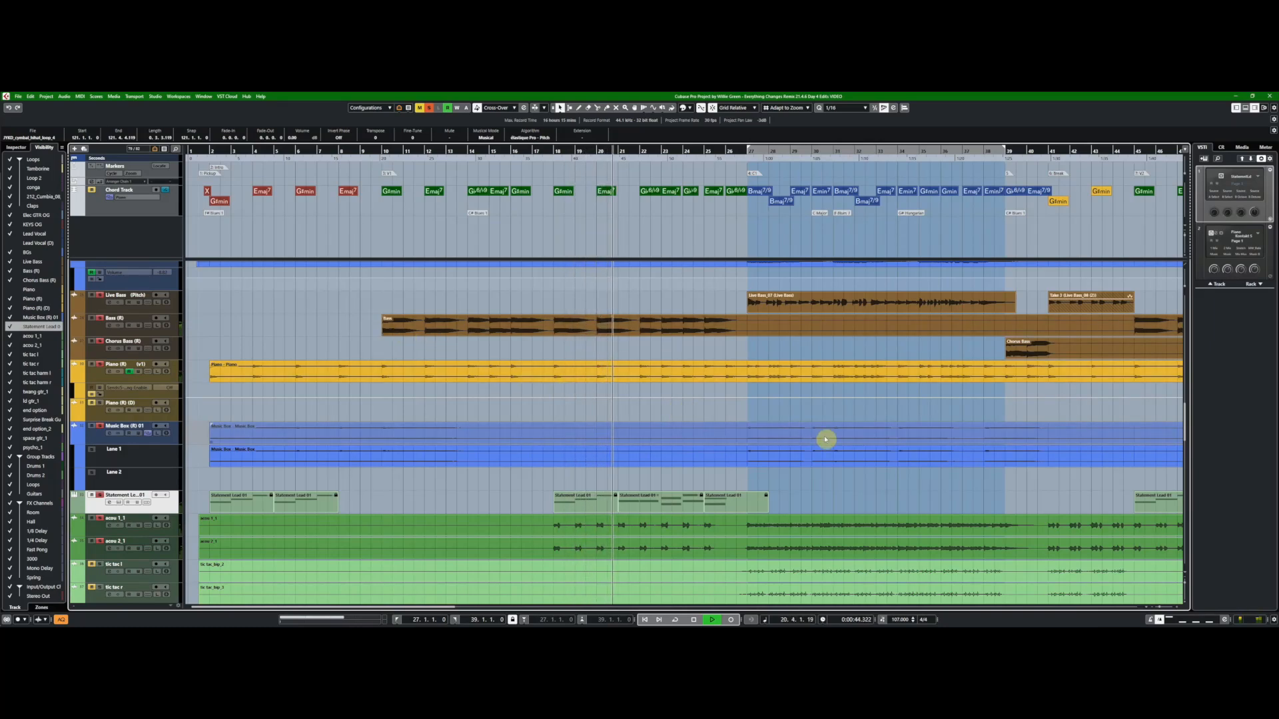
pyautogui.press('space')
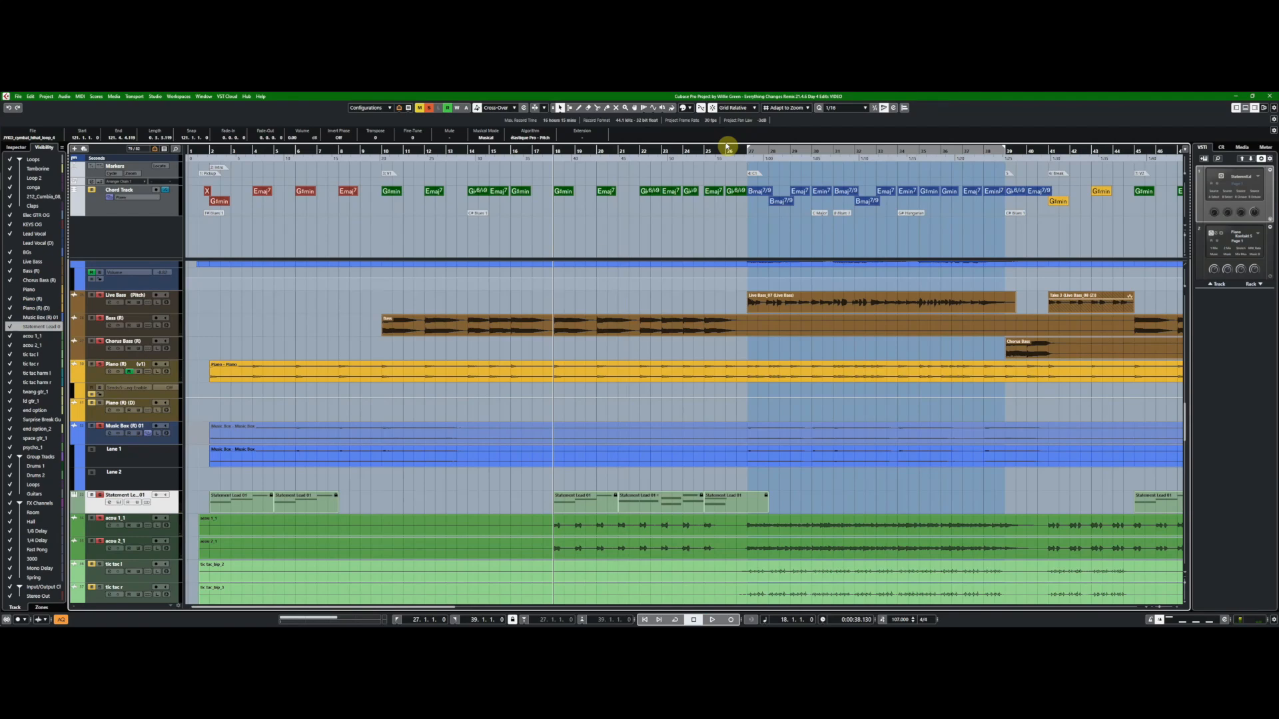
# Audition the section starting at bar 27 with the acou 1_1 and acou 2_1 guitar tracks
pyautogui.press('KP_1')
pyautogui.press('g')
pyautogui.press('g')
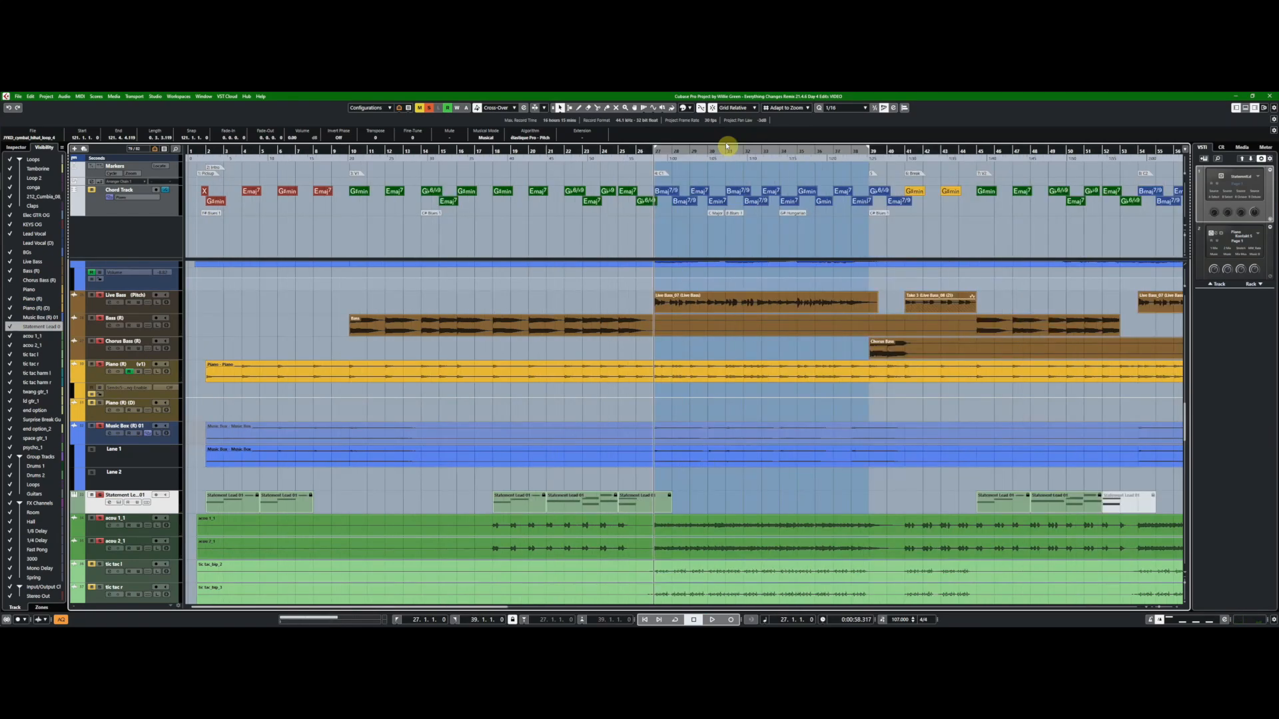
pyautogui.press('space')
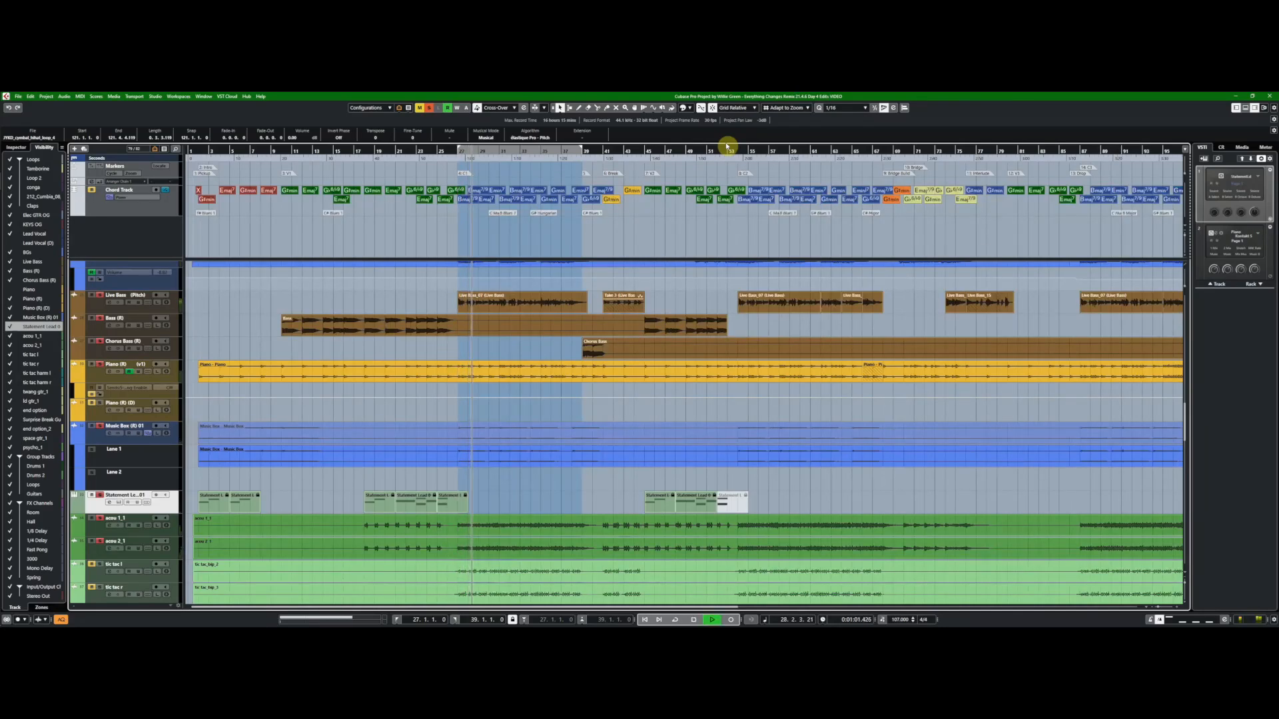
pyautogui.click(204, 463)
pyautogui.click(203, 480)
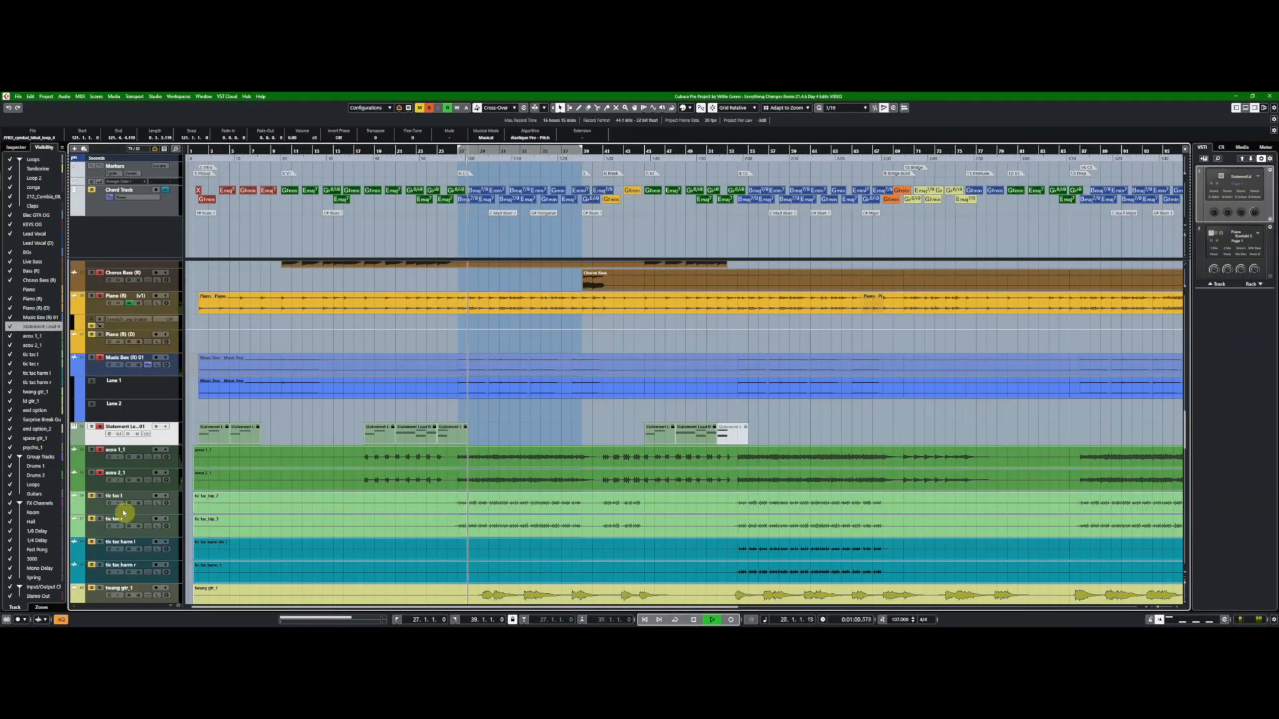
pyautogui.press('space')
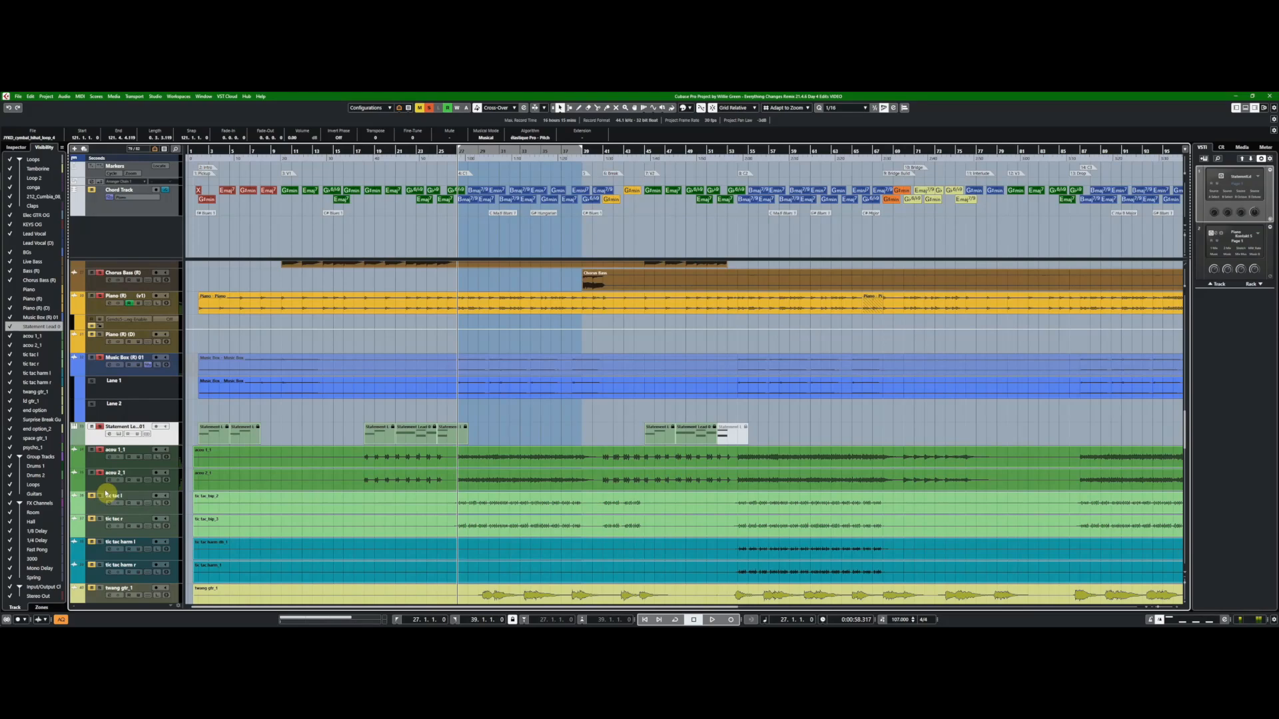
# Solo the tic tac l and tic tac r tracks and audition them from bar 27
pyautogui.scroll(-3, 106, 496)
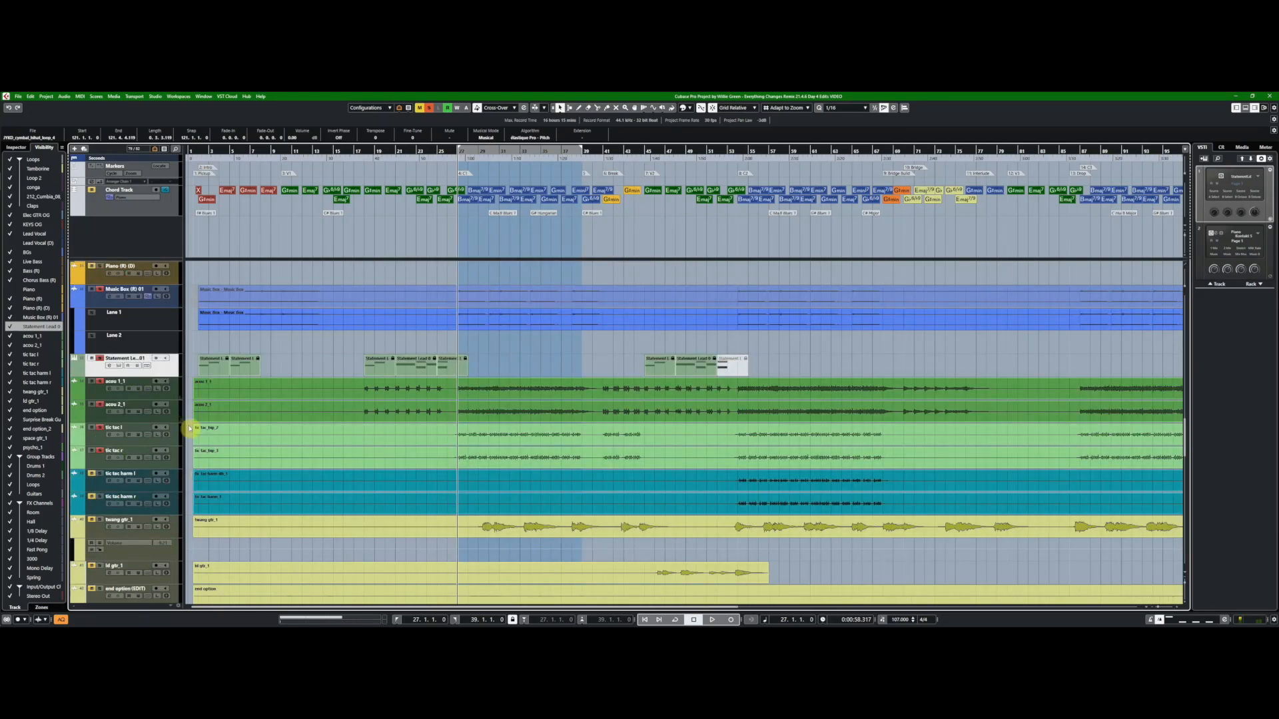
pyautogui.press('space')
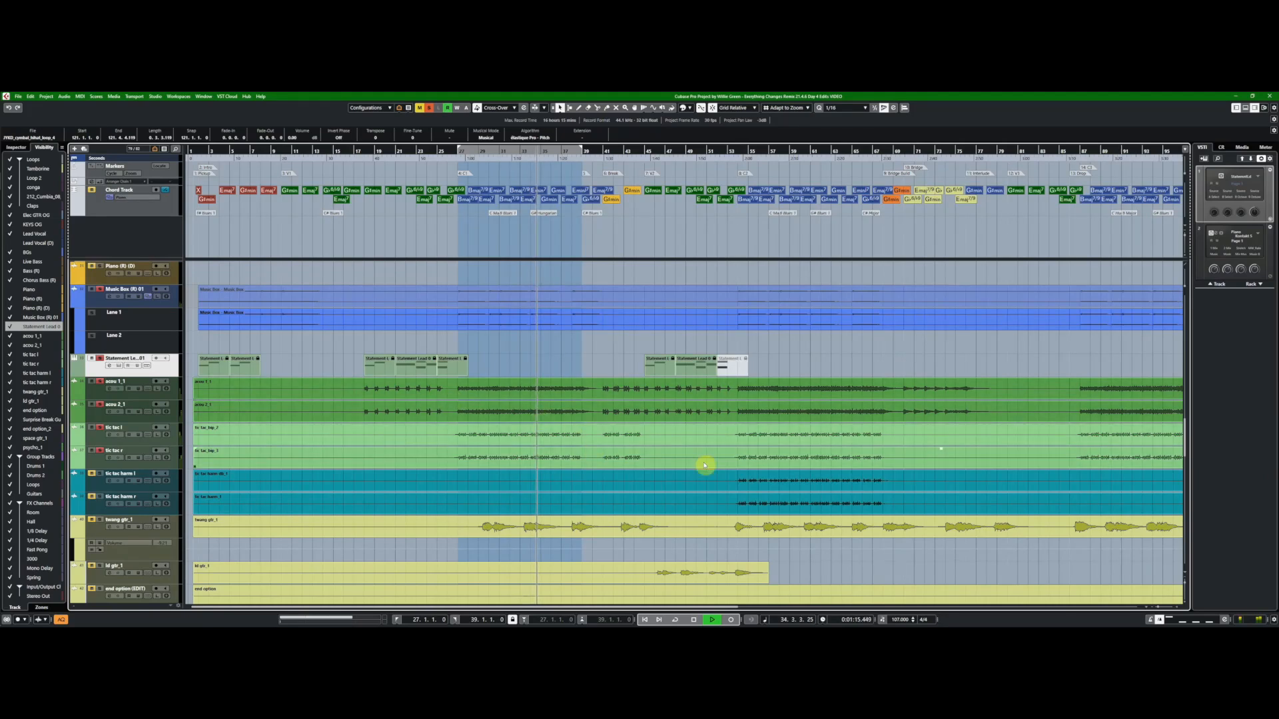
pyautogui.press('space')
# Add the twang gtr_1 track to the soloed tracks and audition it from bar 27
pyautogui.click(94, 535)
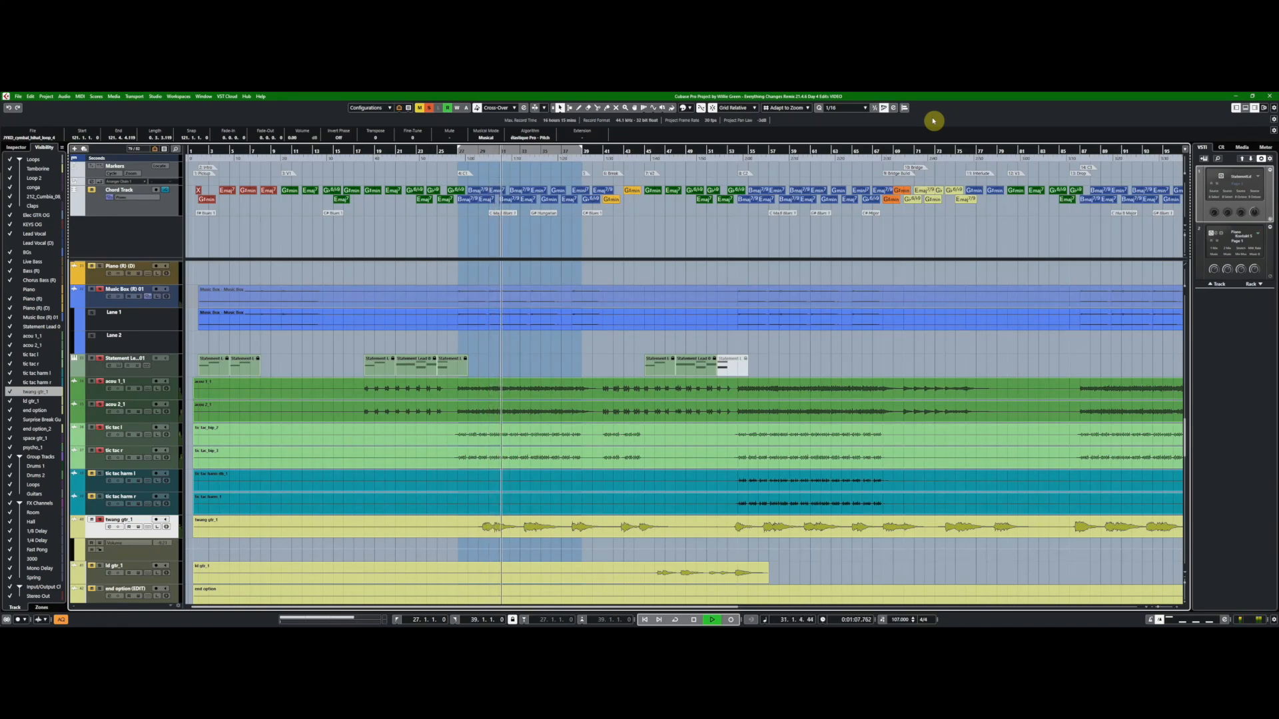
pyautogui.press('g')
pyautogui.press('g')
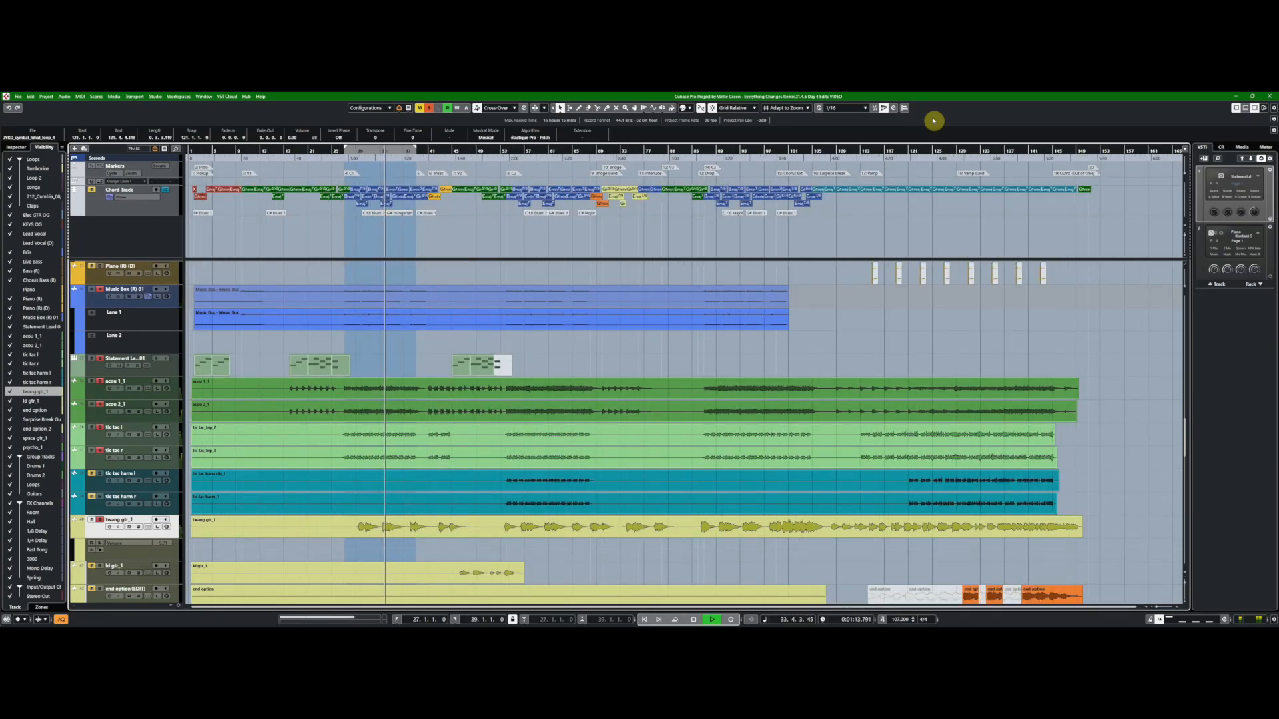
pyautogui.press('space')
# Select the tic tac l event, solo the tic tac harm l and tic tac harm r tracks and play from bar 54
pyautogui.scroll(-2, 340, 513)
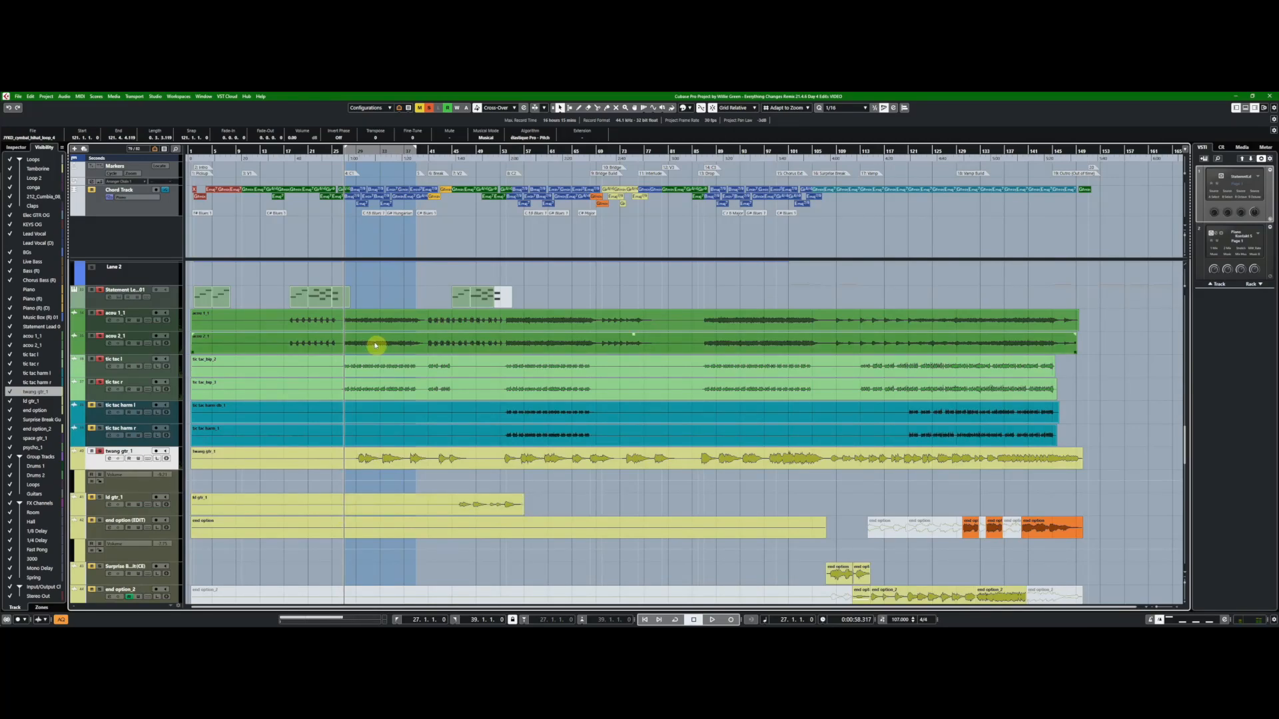
pyautogui.click(487, 412)
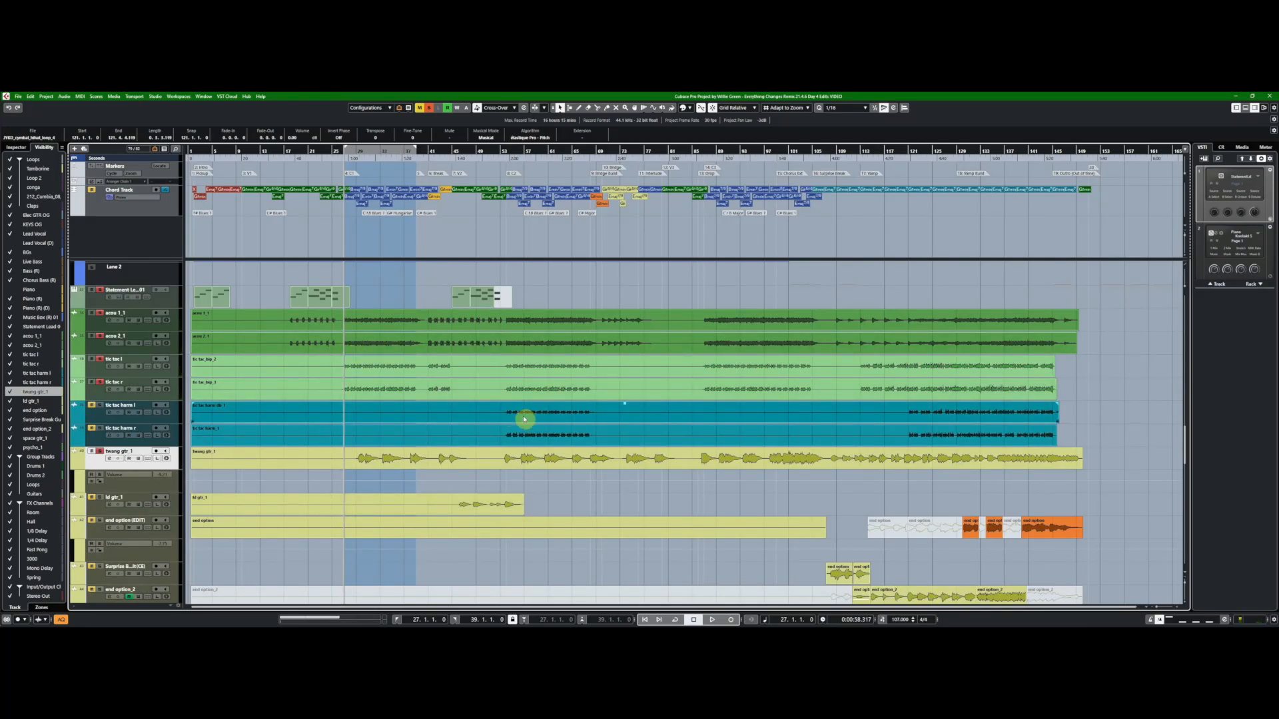
pyautogui.click(546, 366)
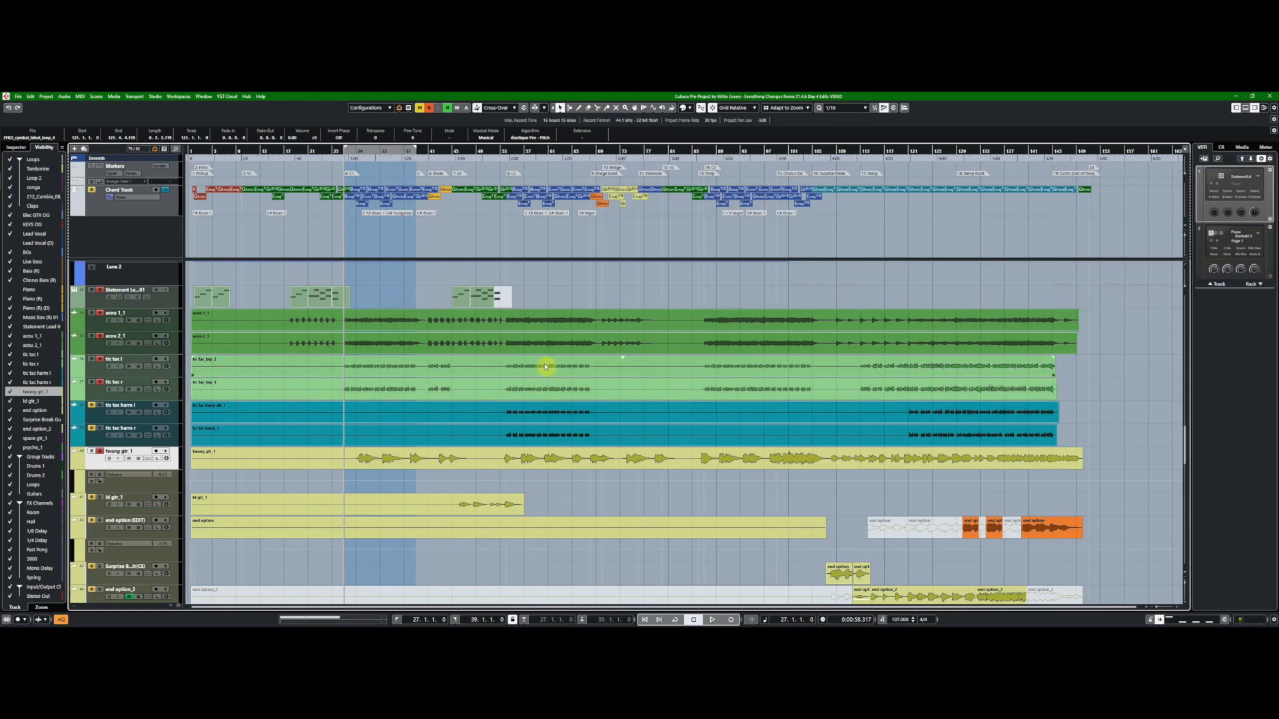
pyautogui.click(546, 367)
pyautogui.press('KP_8')
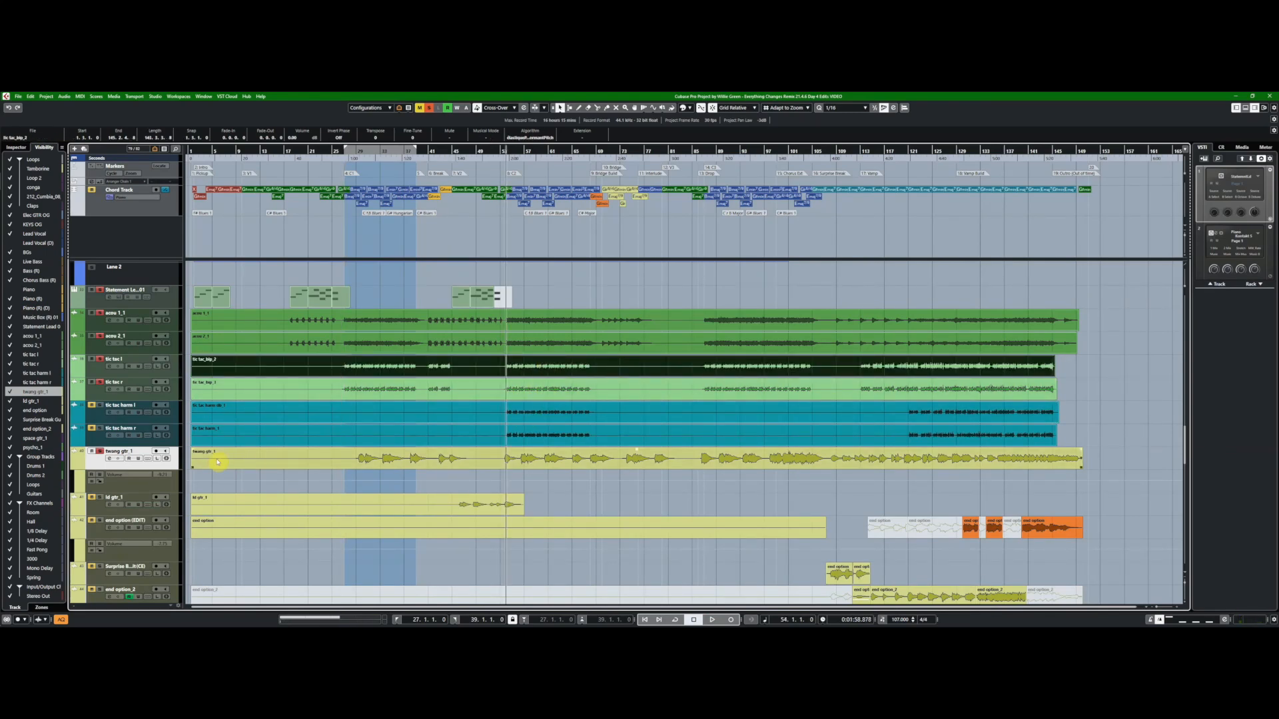
pyautogui.click(99, 405)
pyautogui.click(100, 429)
pyautogui.press('space')
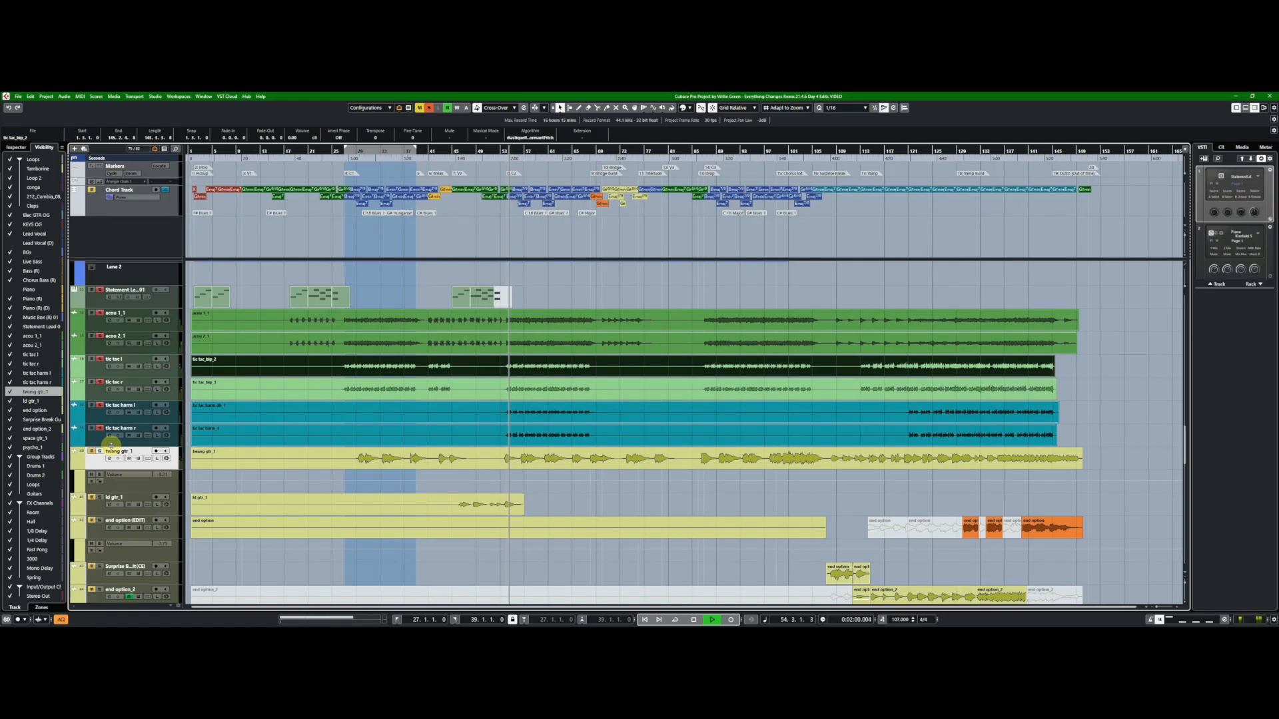
# Take the acoustic guitars out of solo during playback to hear the tic tac guitar parts on their own, and stop playback
pyautogui.click(99, 404)
pyautogui.click(100, 335)
pyautogui.click(100, 315)
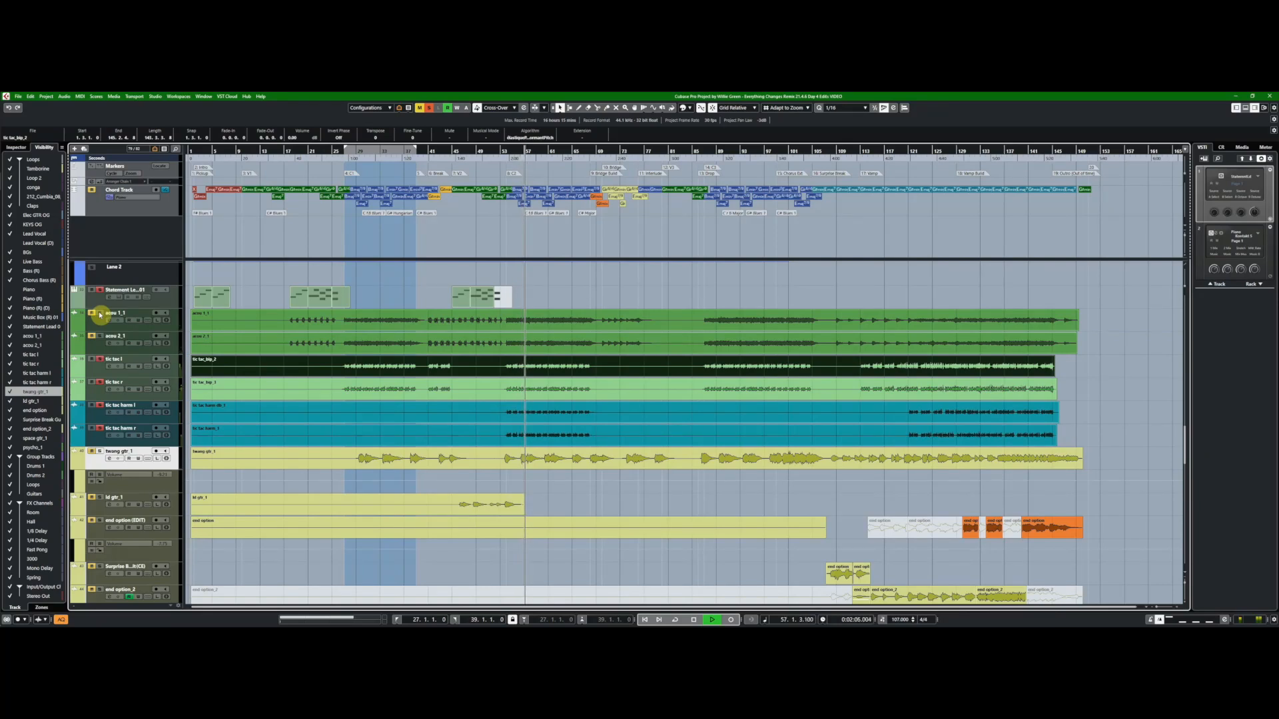
pyautogui.press('space')
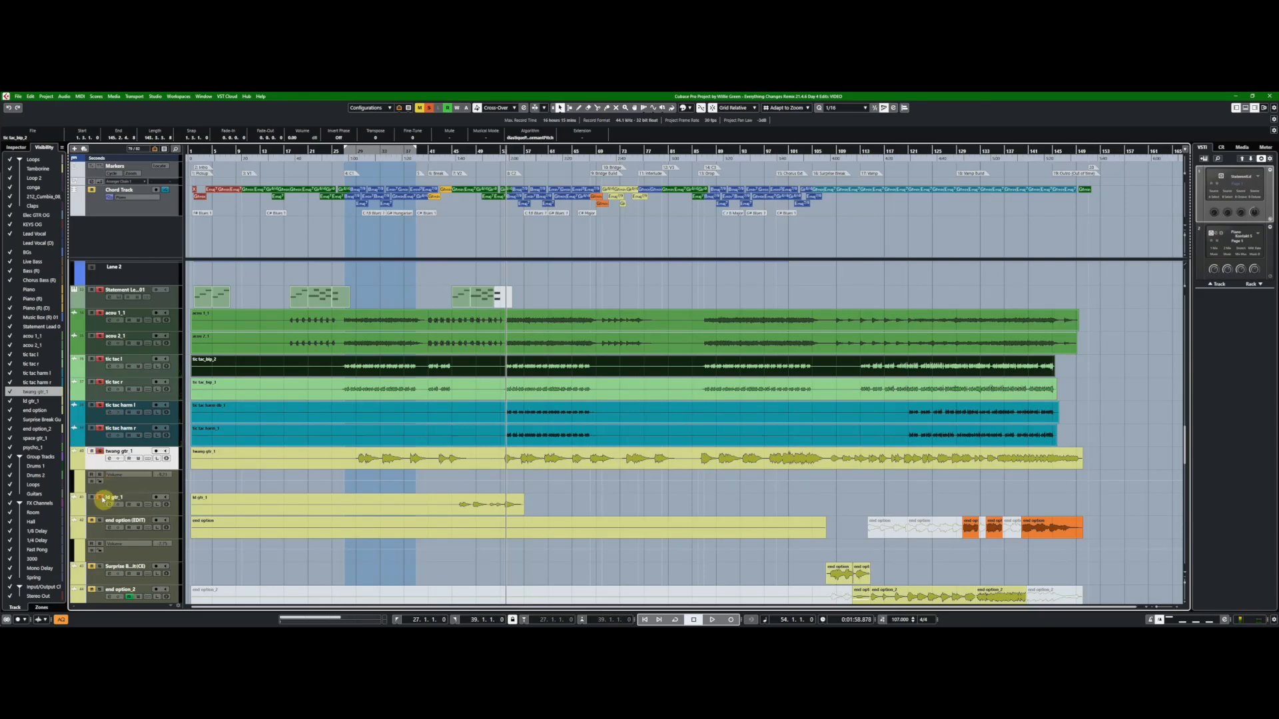
# Solo the end option, end option_2 and psycho_1 tracks and audition the outro from the end option_2 event at bar 132
pyautogui.scroll(-3, 784, 477)
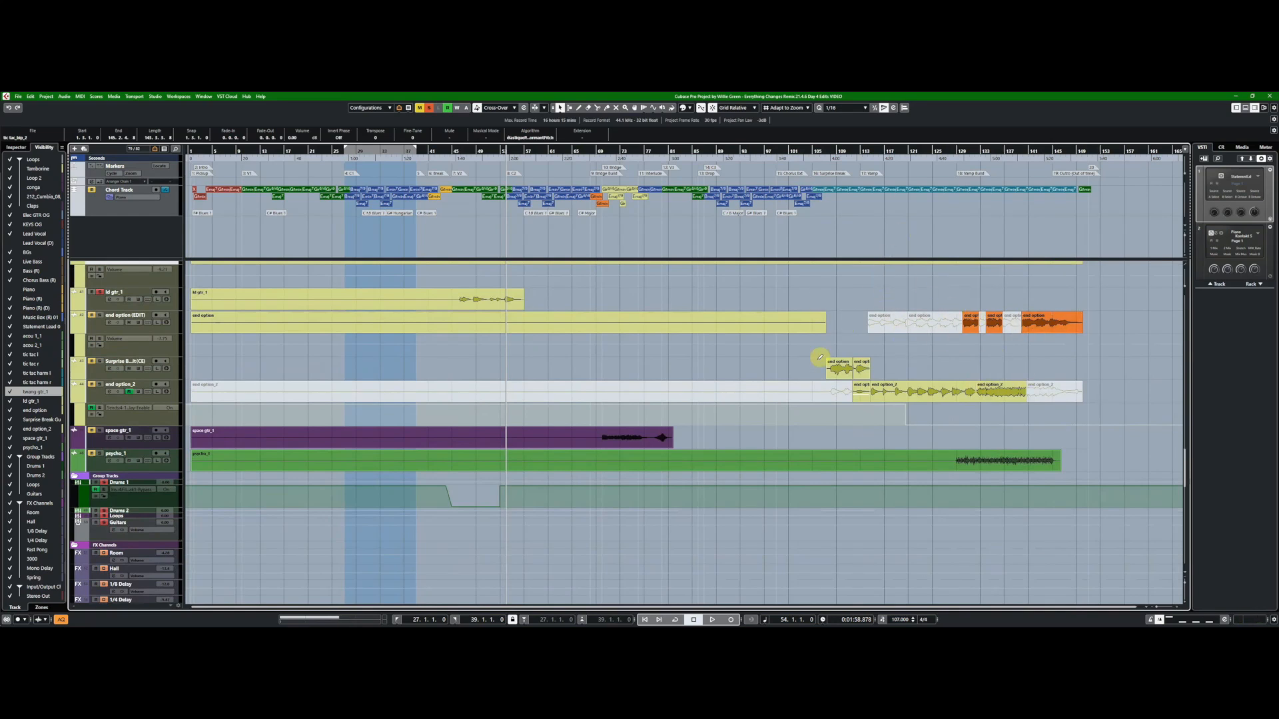
pyautogui.click(980, 393)
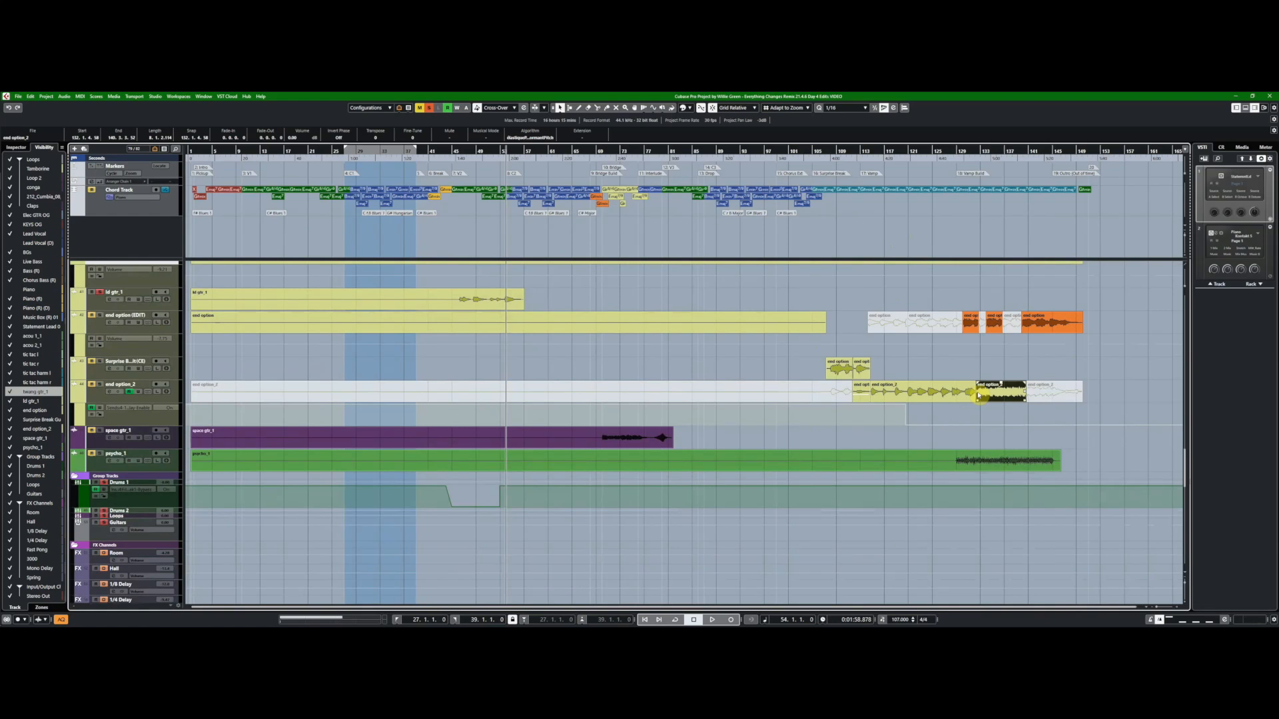
pyautogui.press('l')
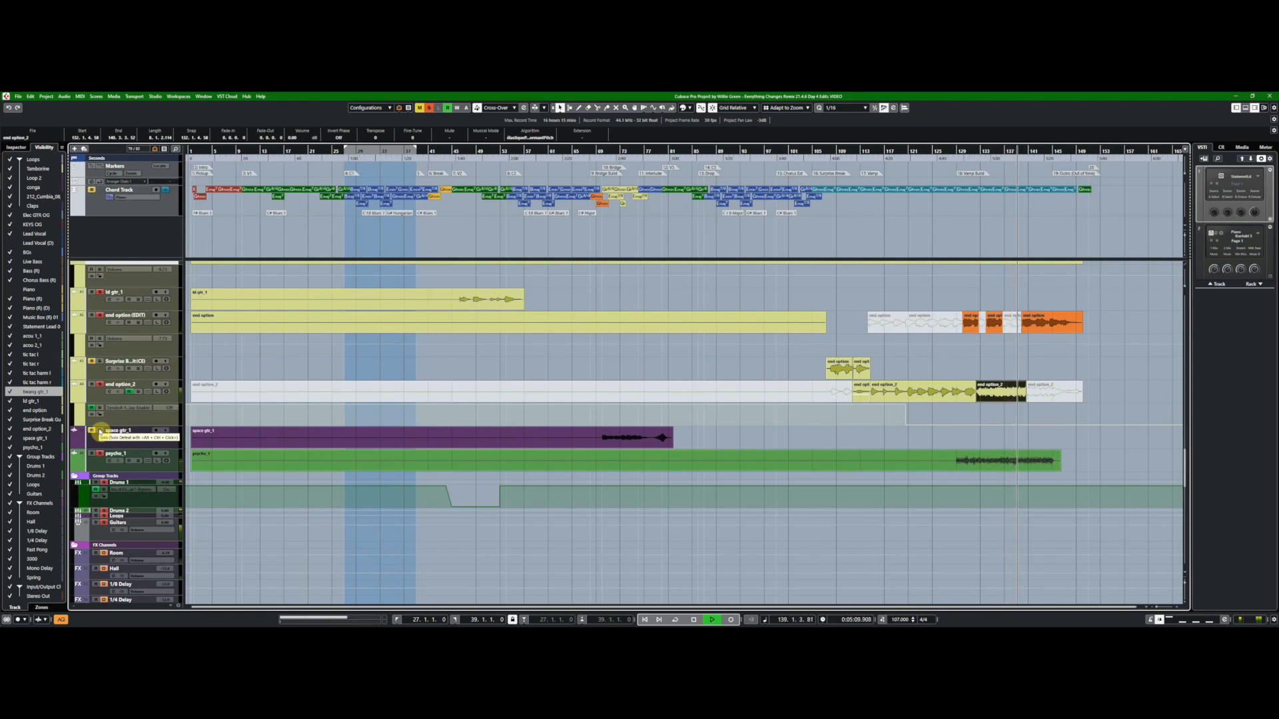
pyautogui.press('space')
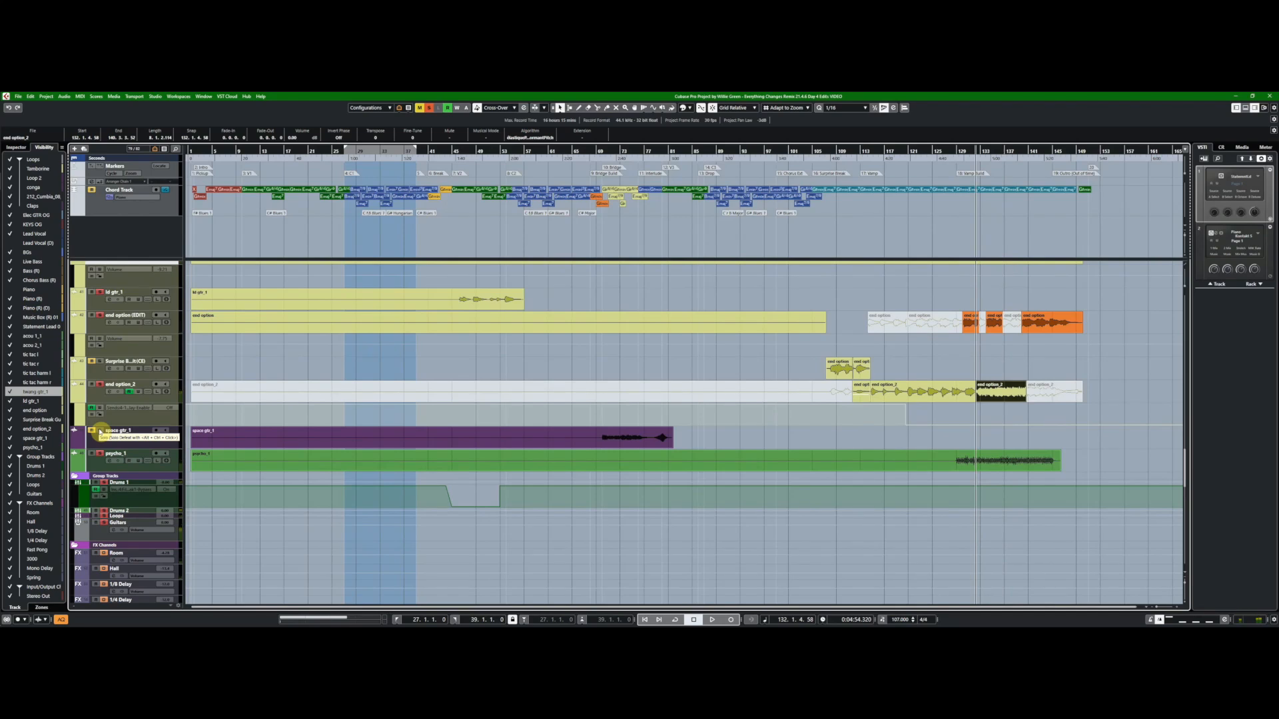
# Solo the space gtr_1 track and review the group tracks, the reference mix and the original guitar, keys and vocal tracks
pyautogui.click(687, 470)
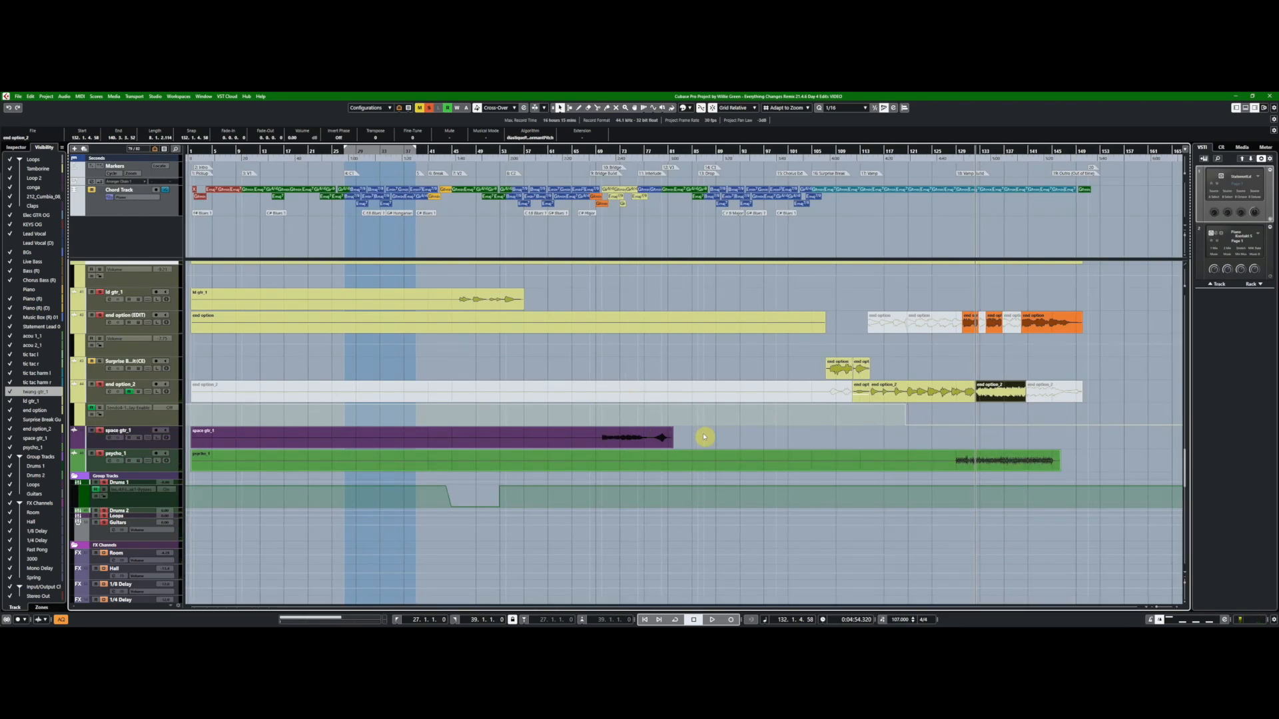
pyautogui.scroll(-10, 705, 437)
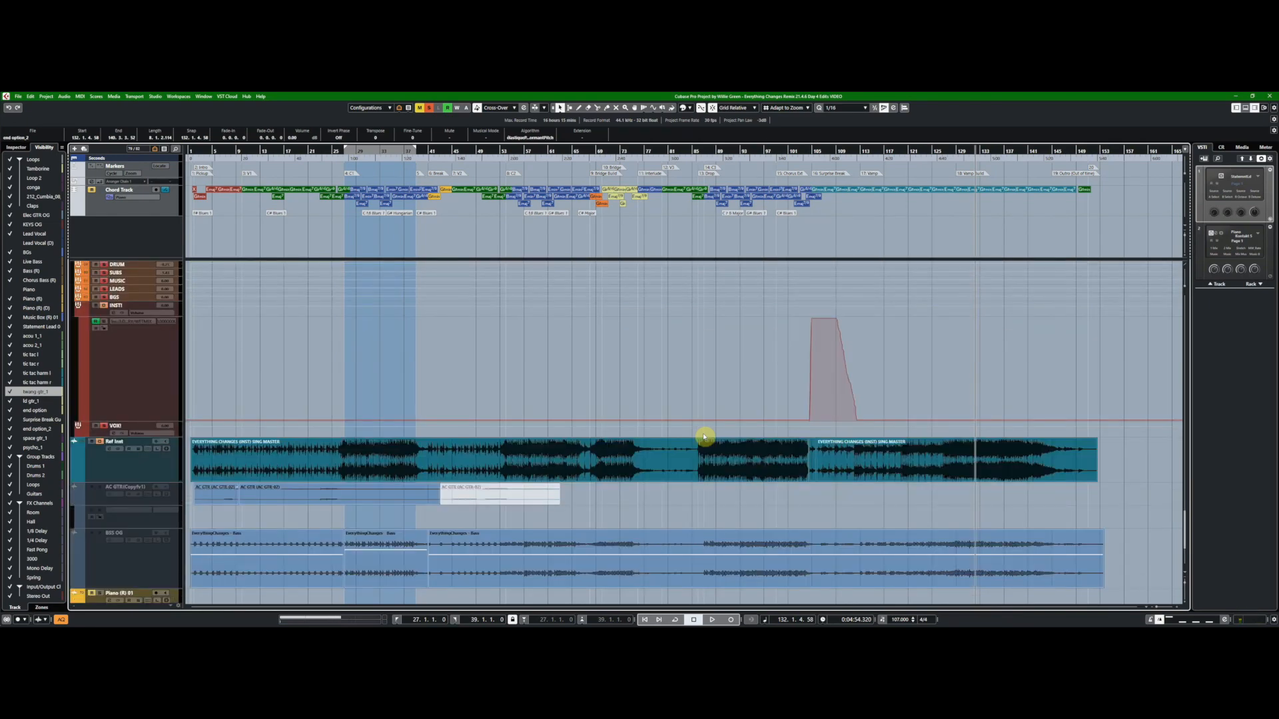
pyautogui.scroll(5, 705, 435)
pyautogui.scroll(10, 705, 433)
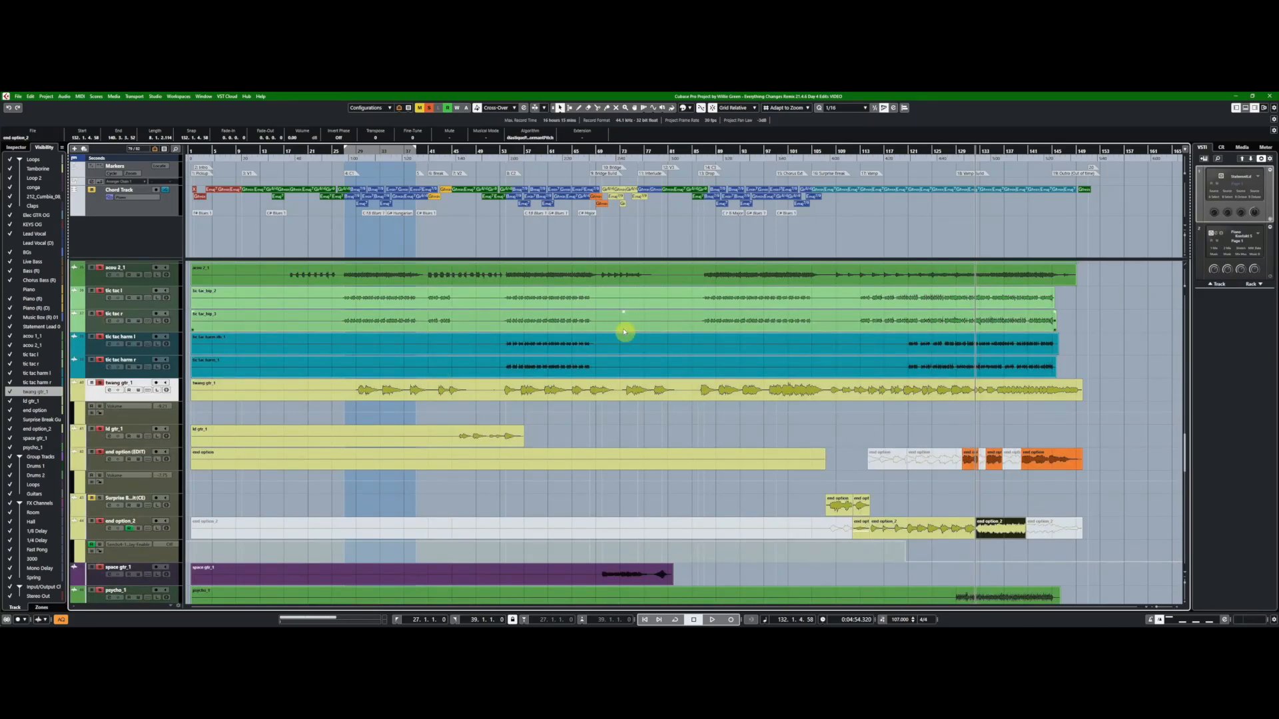
pyautogui.scroll(10, 624, 331)
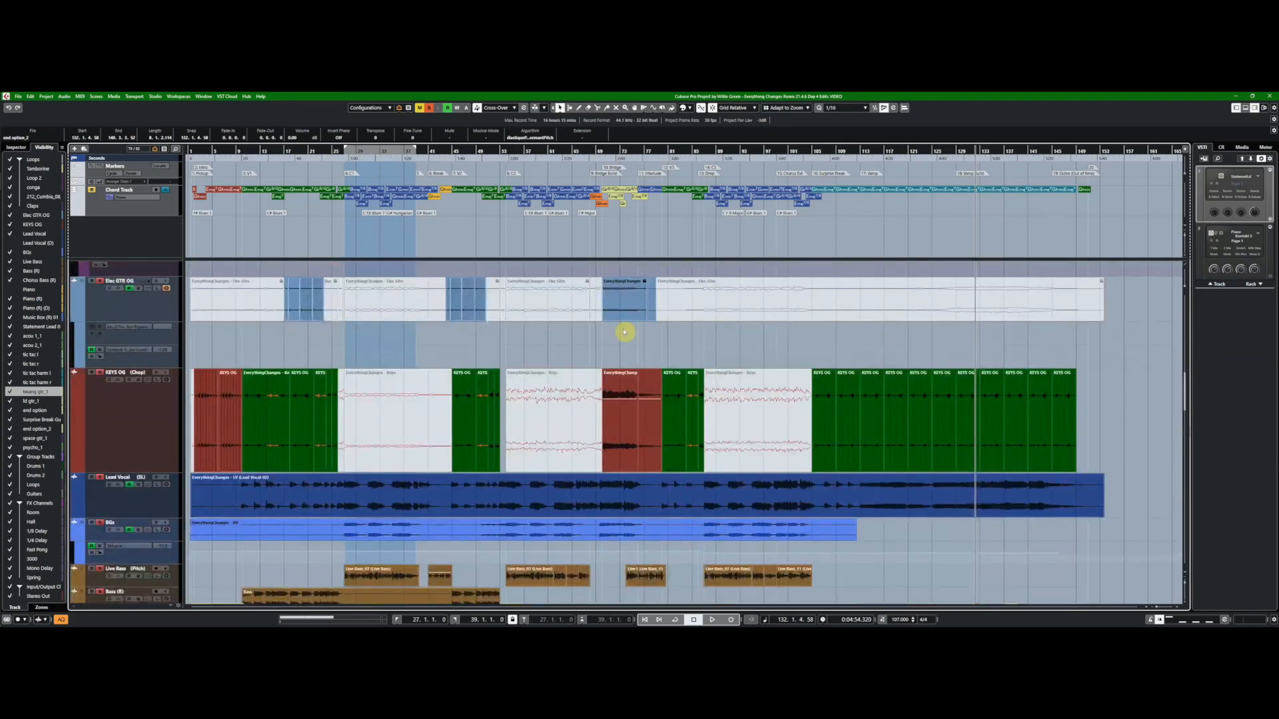